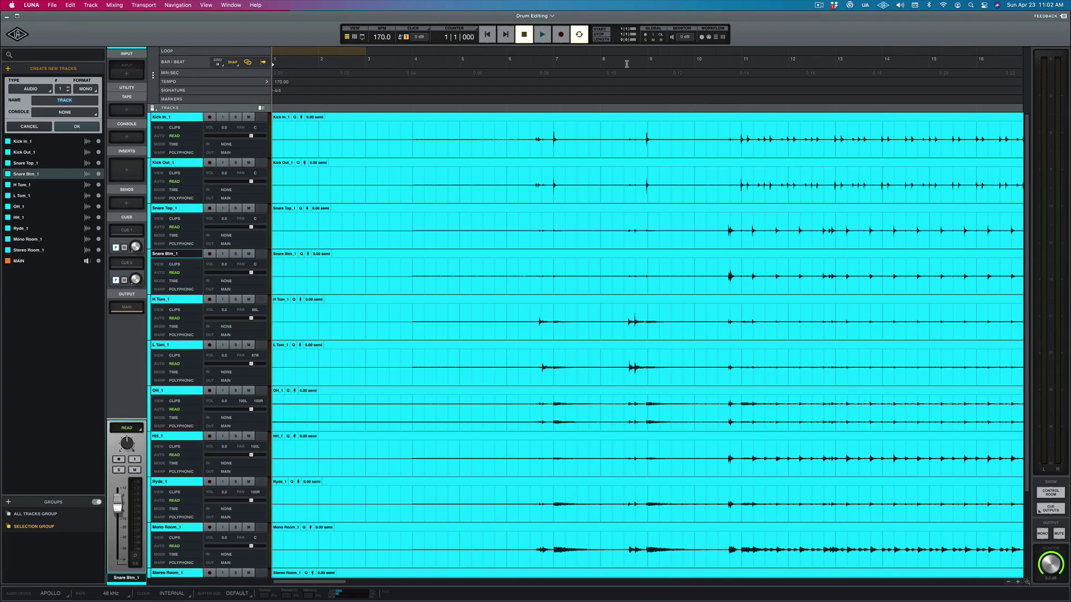
Step: Play back the drum take from 10|3|000 to hear the groove's timing, and stop a few bars in
click(722, 63)
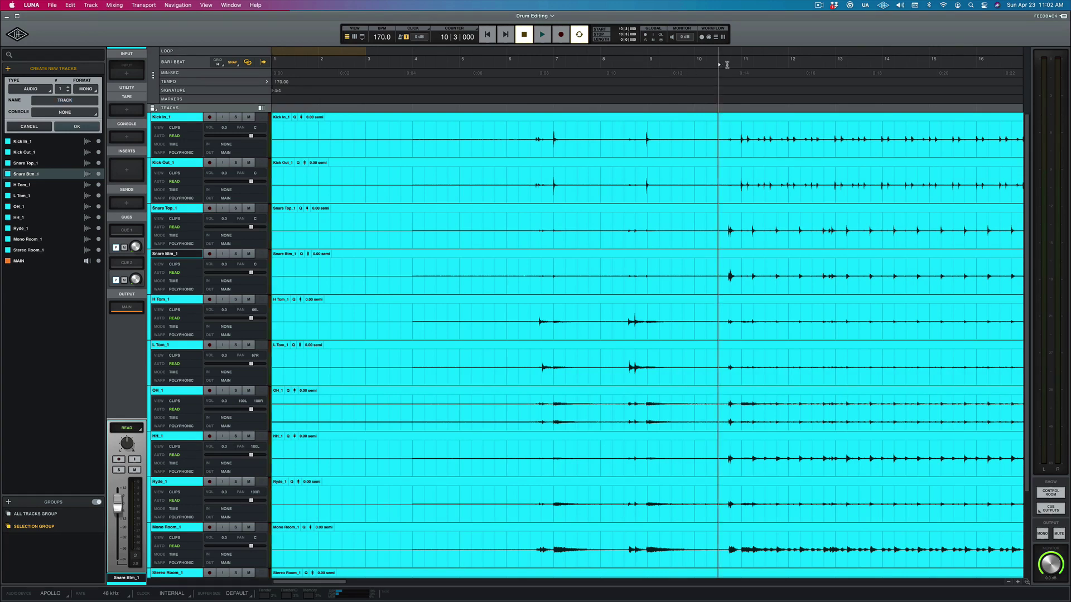
key(space)
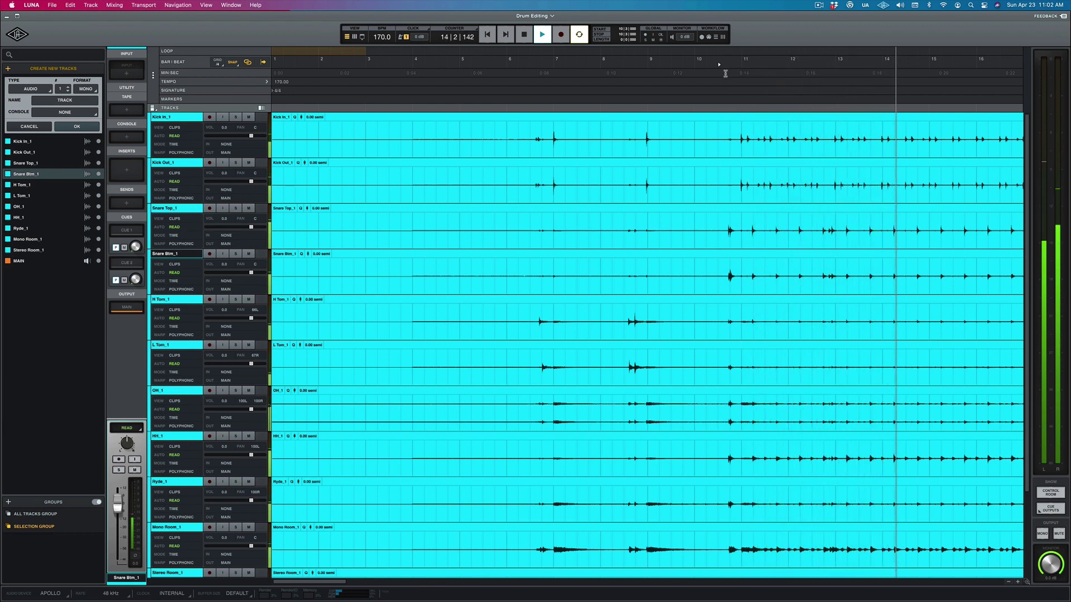
key(space)
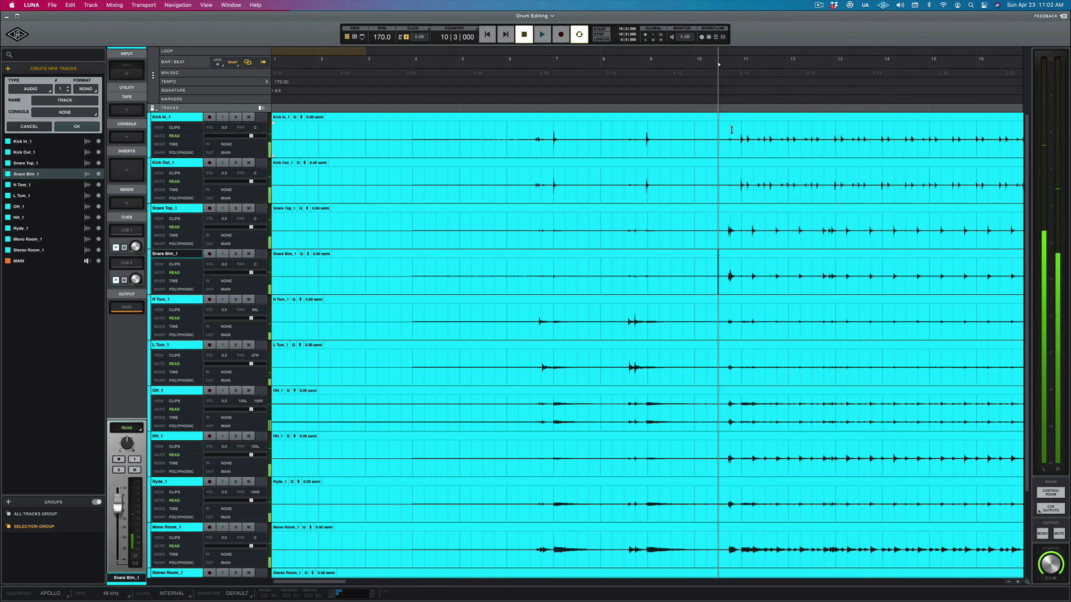
Step: Locate to bar 9 and enlarge the waveforms to examine how the kick hits line up with the grid
click(648, 66)
key(t)
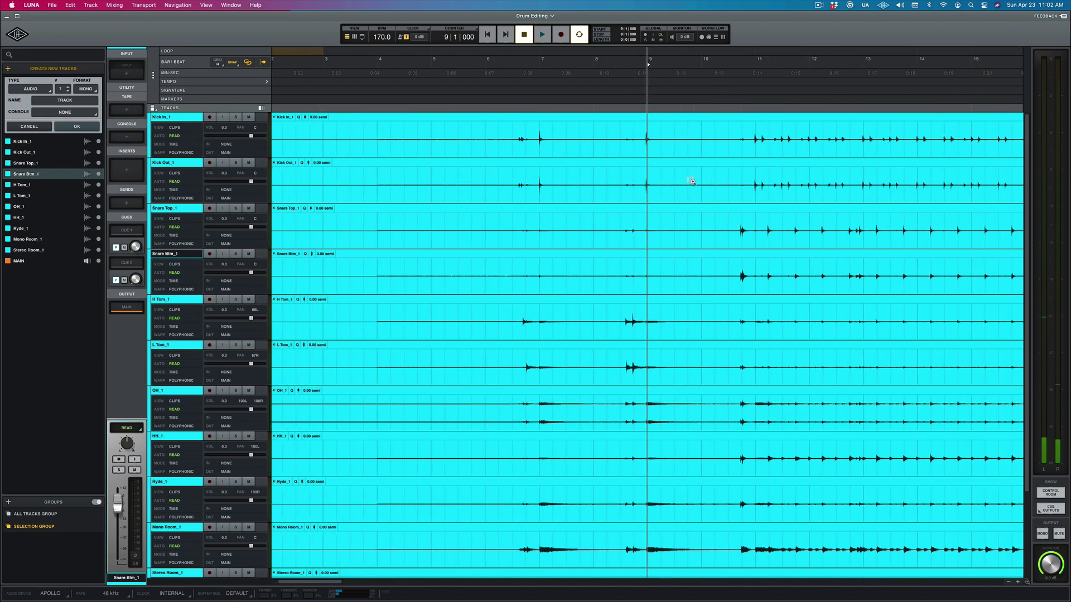
key(e)
key(e)
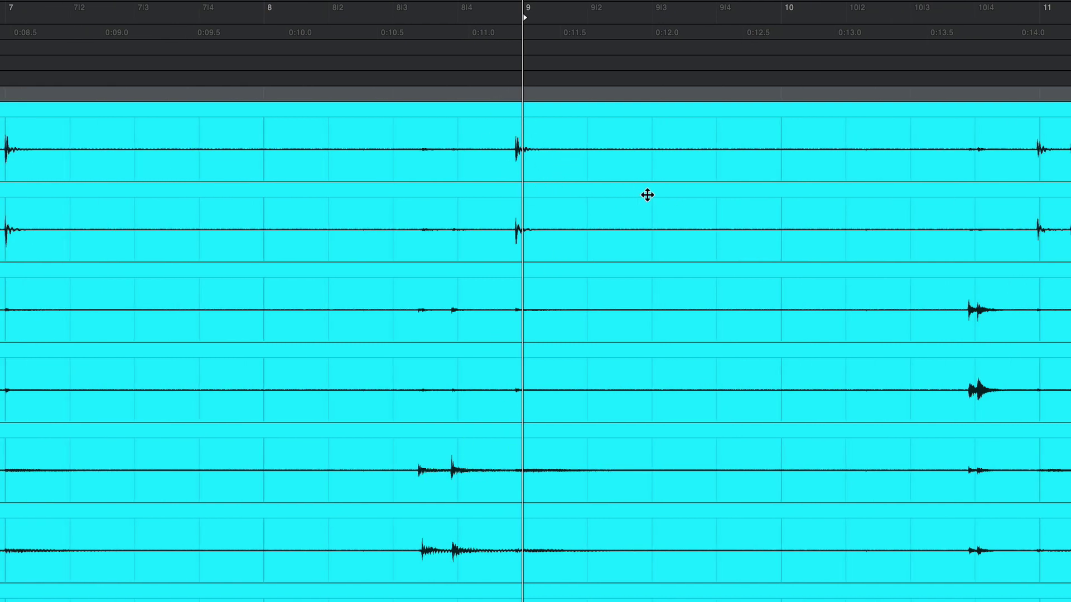
scroll(643, 195, right, 10)
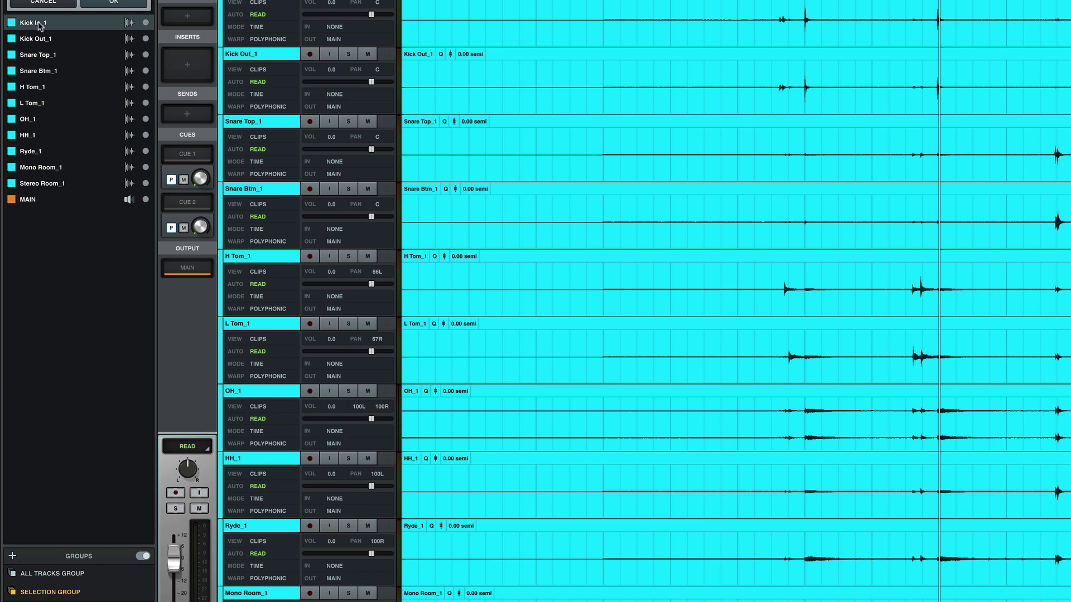
Step: Group all tracks from Kick In_1 to Stereo Room_1 as "Drums", linking editing but not mixing
shift+click(52, 184)
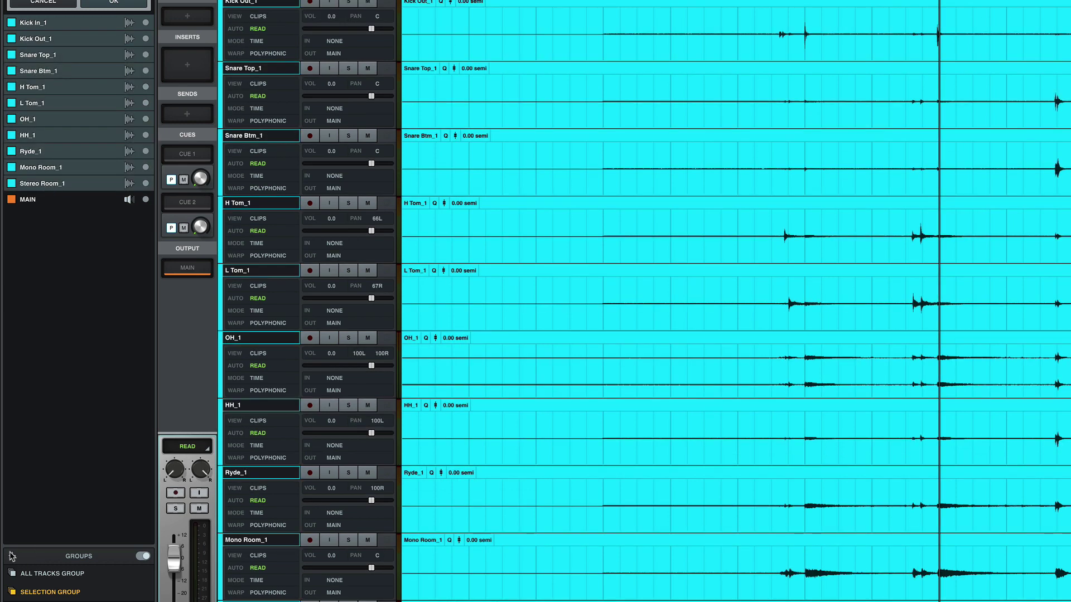
click(11, 556)
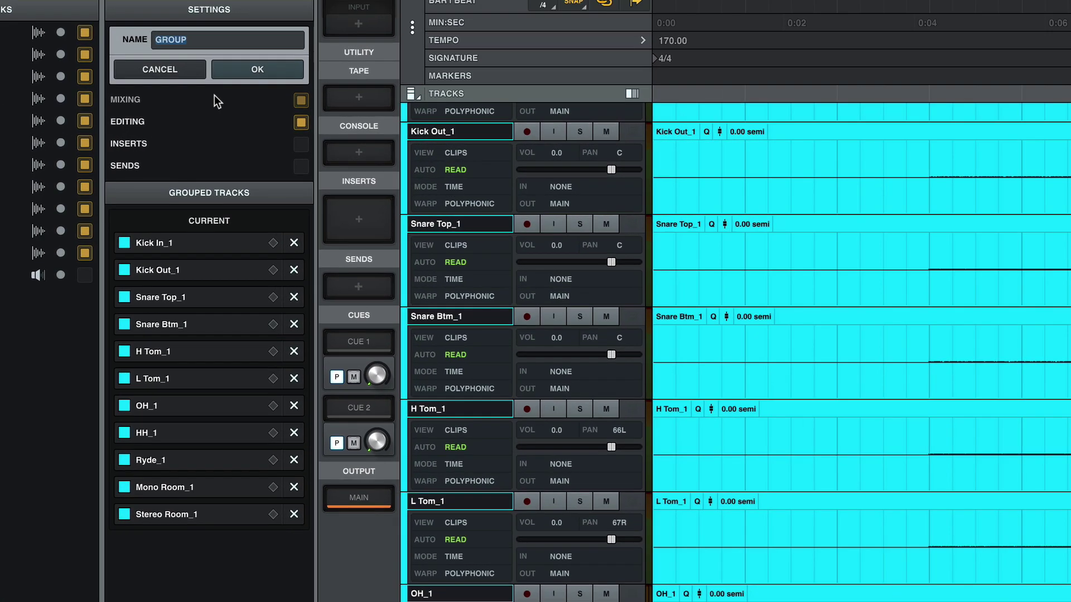
text(Drums)
click(301, 101)
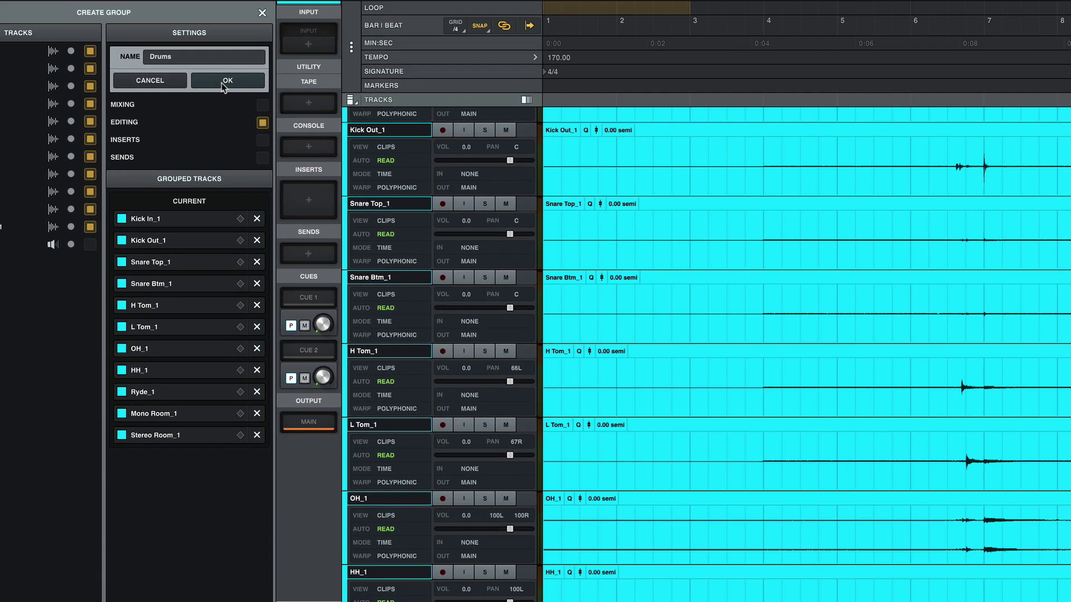
click(248, 73)
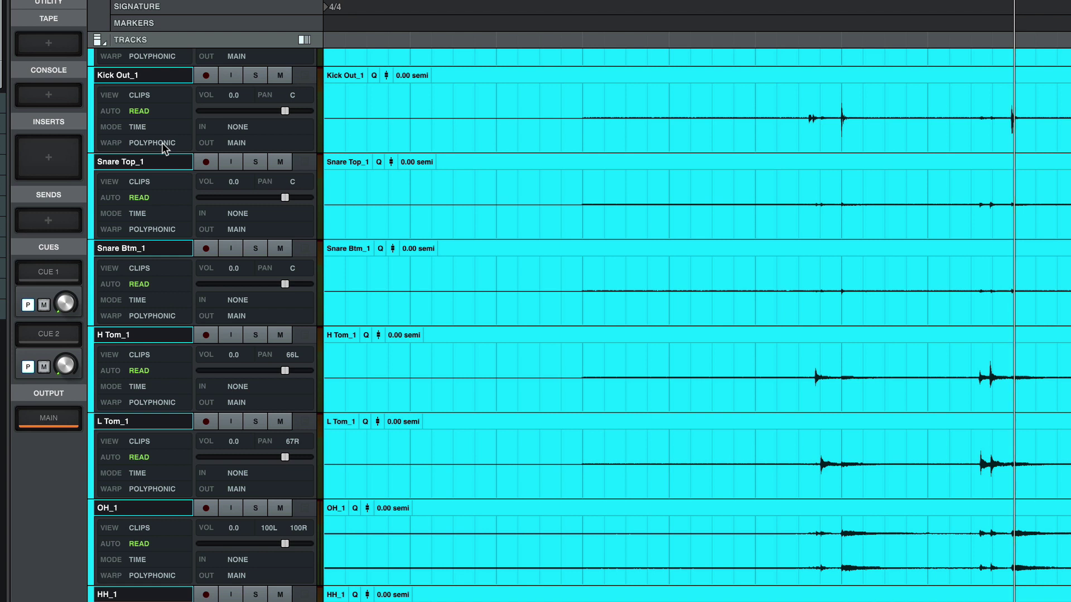
Step: Set the selected drum tracks' warp algorithm to LUNA Razor Blade and their view to Warps
click(160, 143)
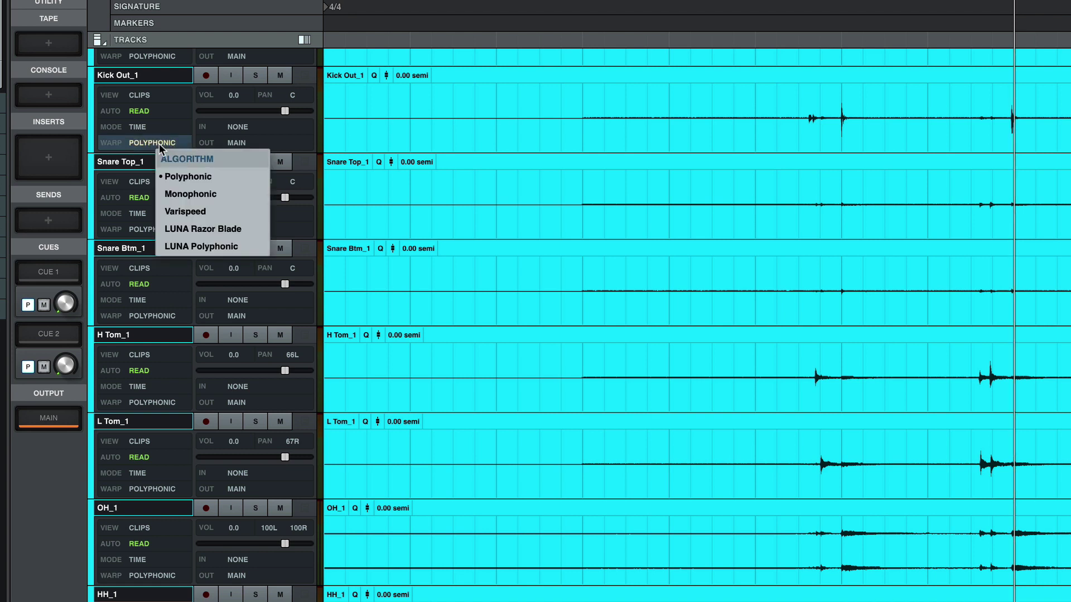
click(195, 229)
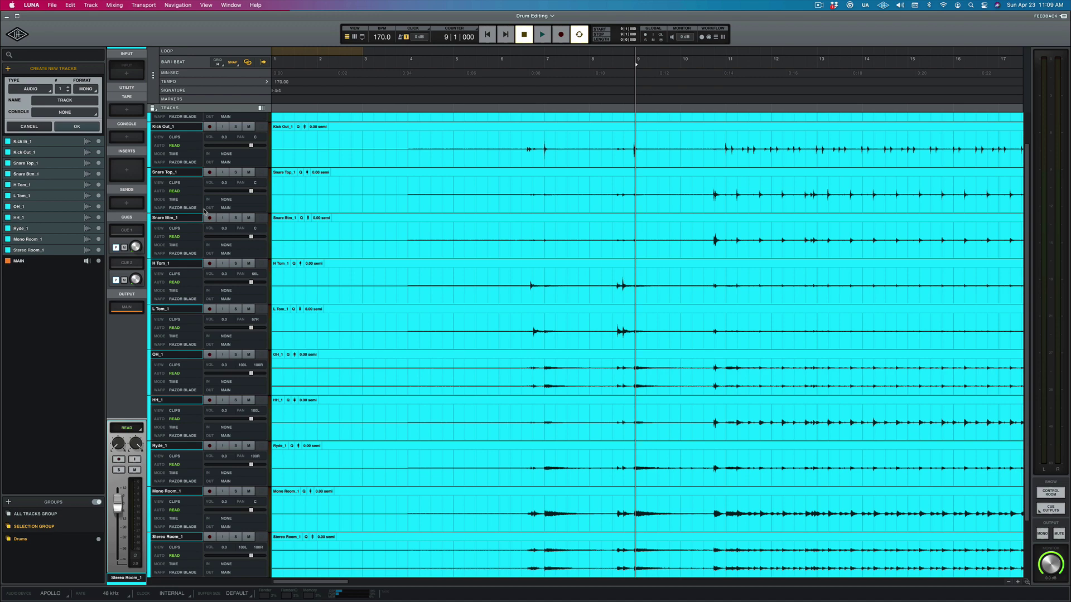
click(184, 163)
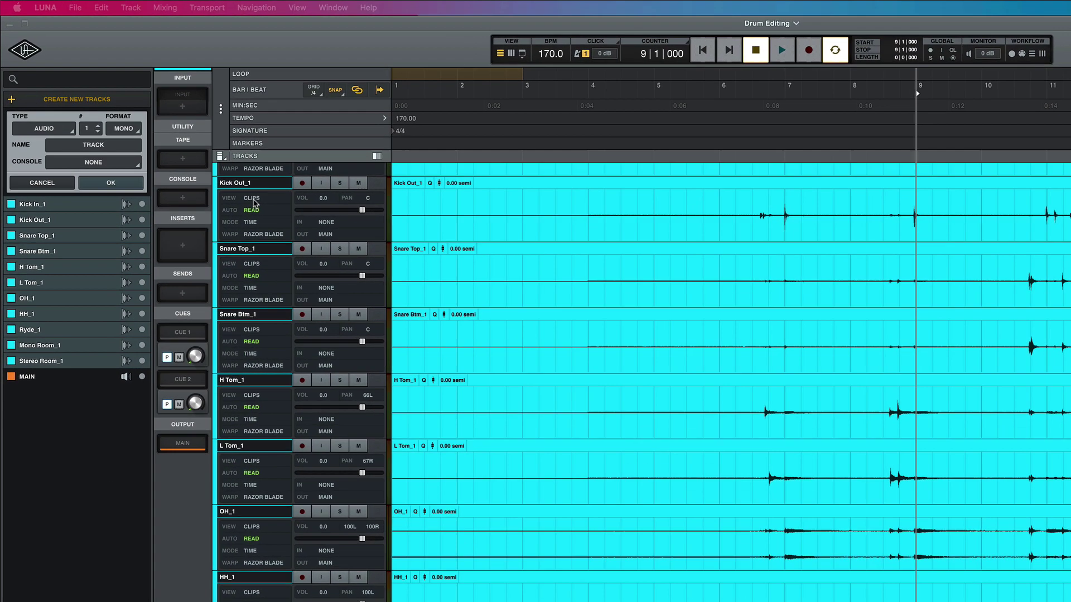
click(252, 199)
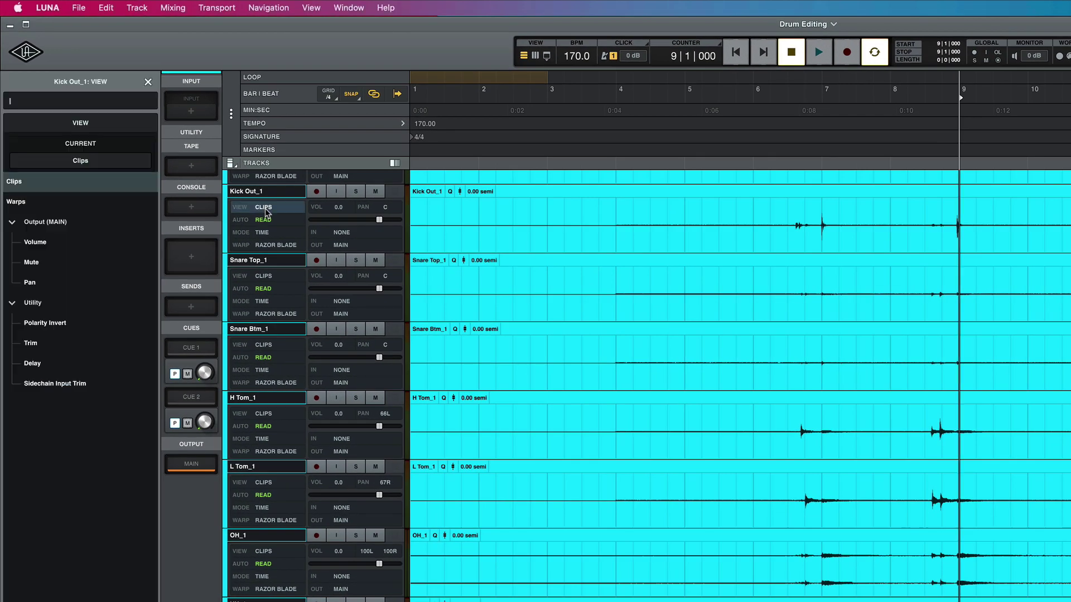
click(42, 203)
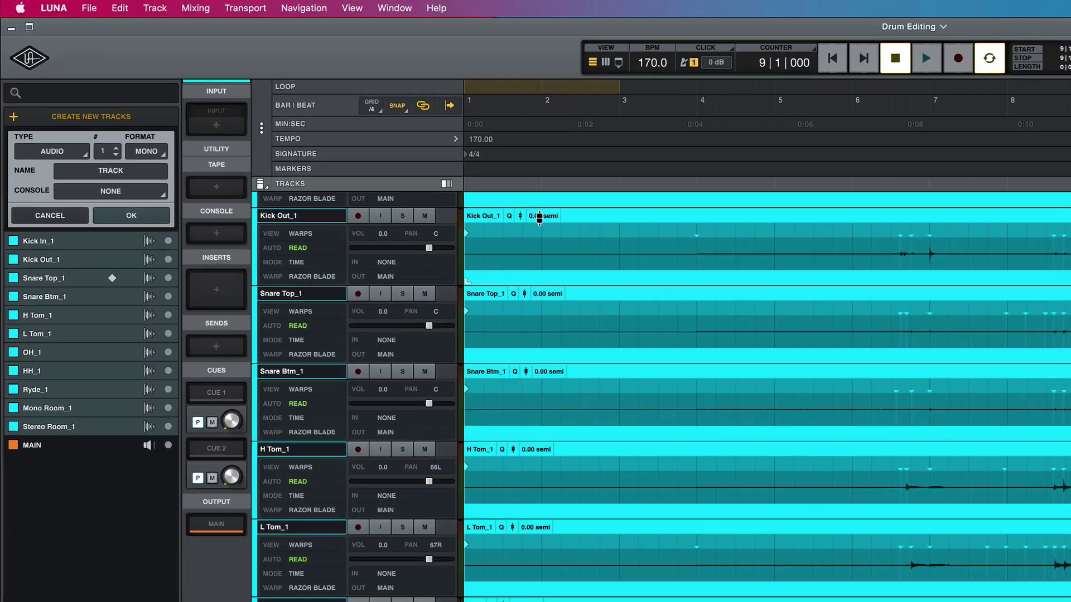
Step: Configure quantize with a /16 grid, auto apply off, and Kick In_1 and Snare Top_1 as the priority tracks
click(507, 215)
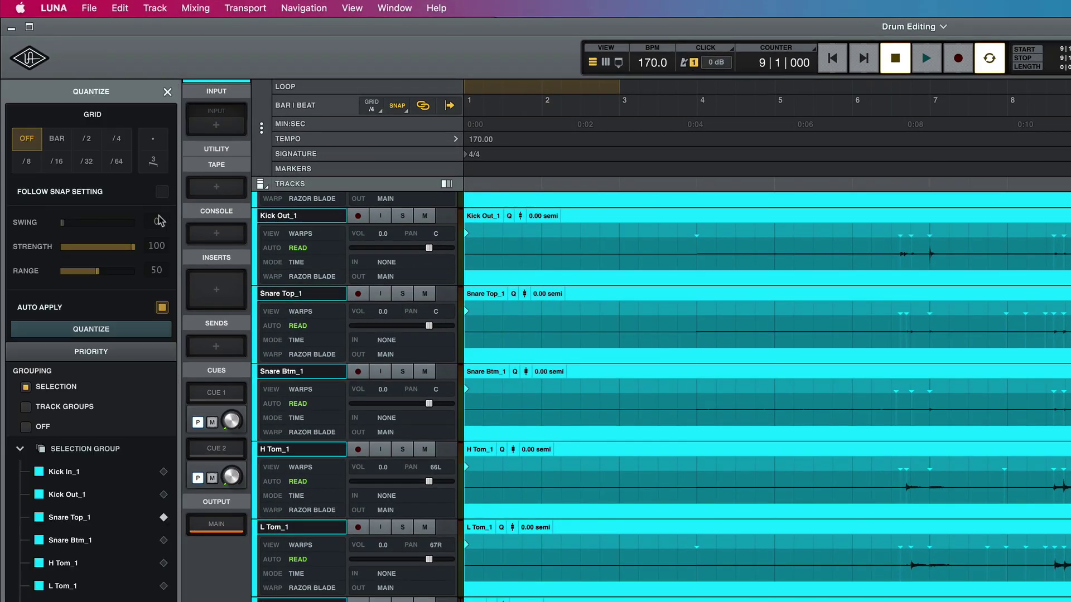
click(57, 165)
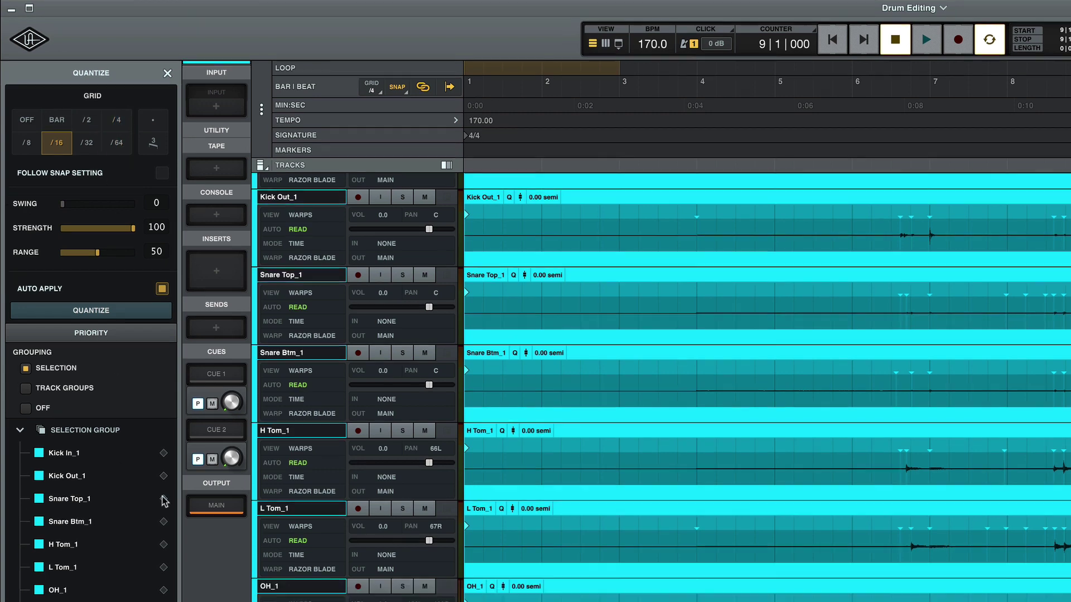
click(163, 495)
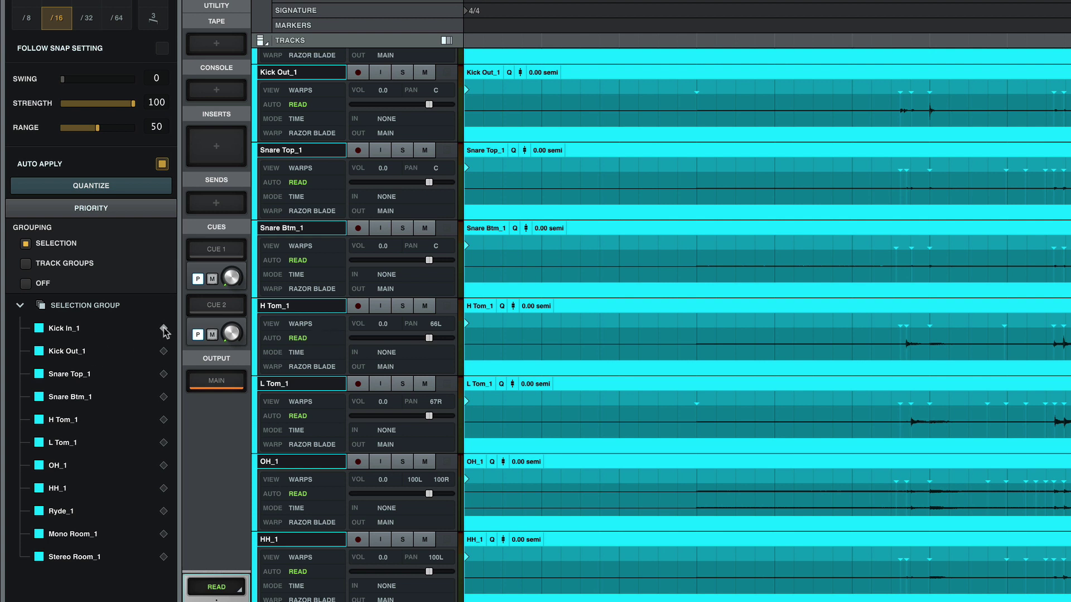
click(164, 330)
click(163, 373)
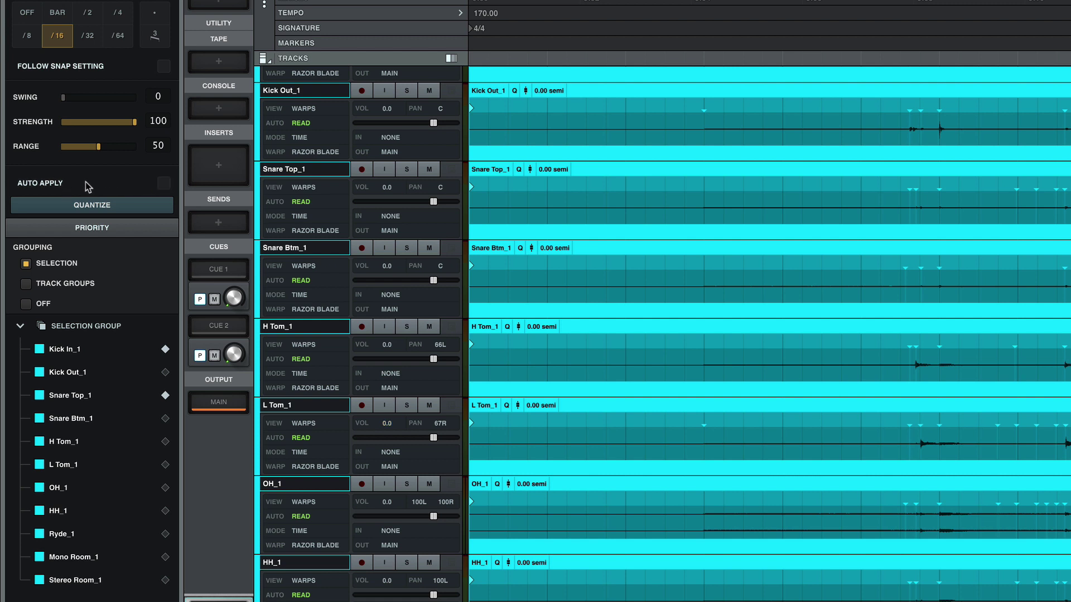
click(111, 203)
click(87, 204)
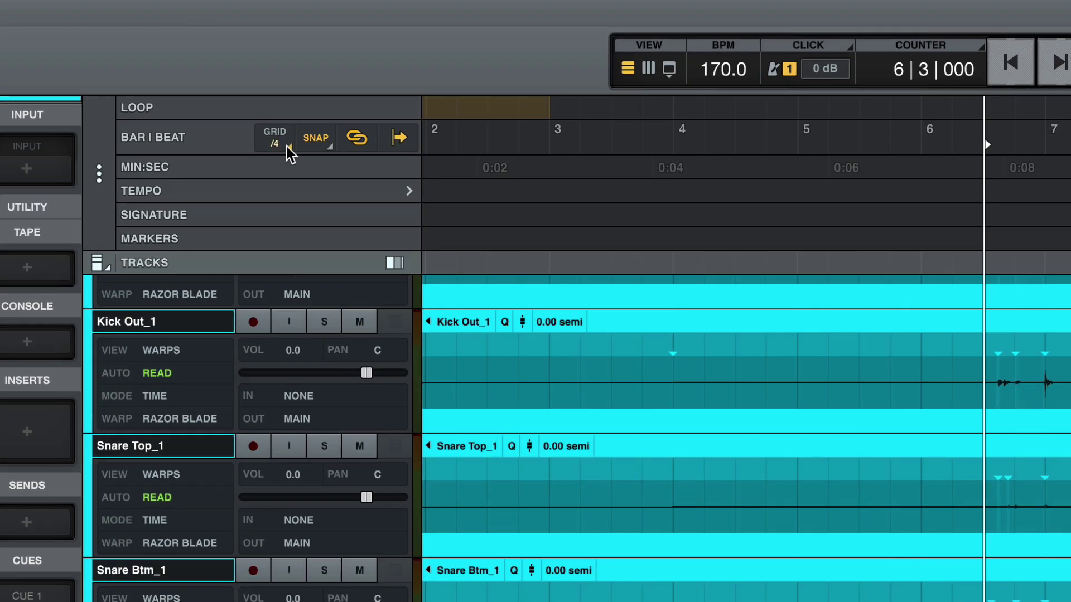
Step: Set the timeline grid to /16 and turn snapping off
click(270, 122)
click(314, 301)
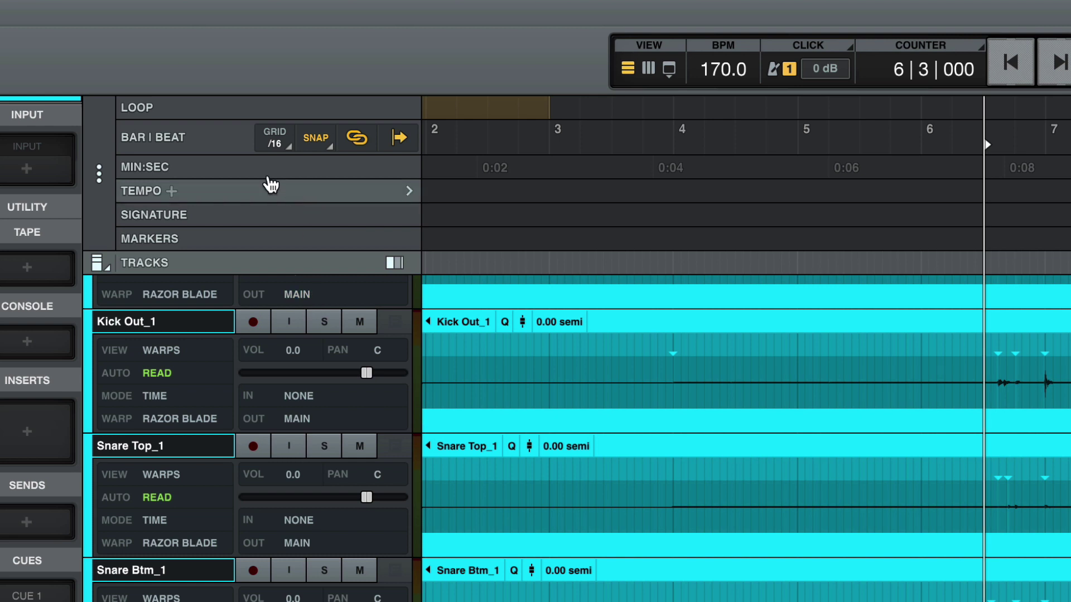
click(317, 146)
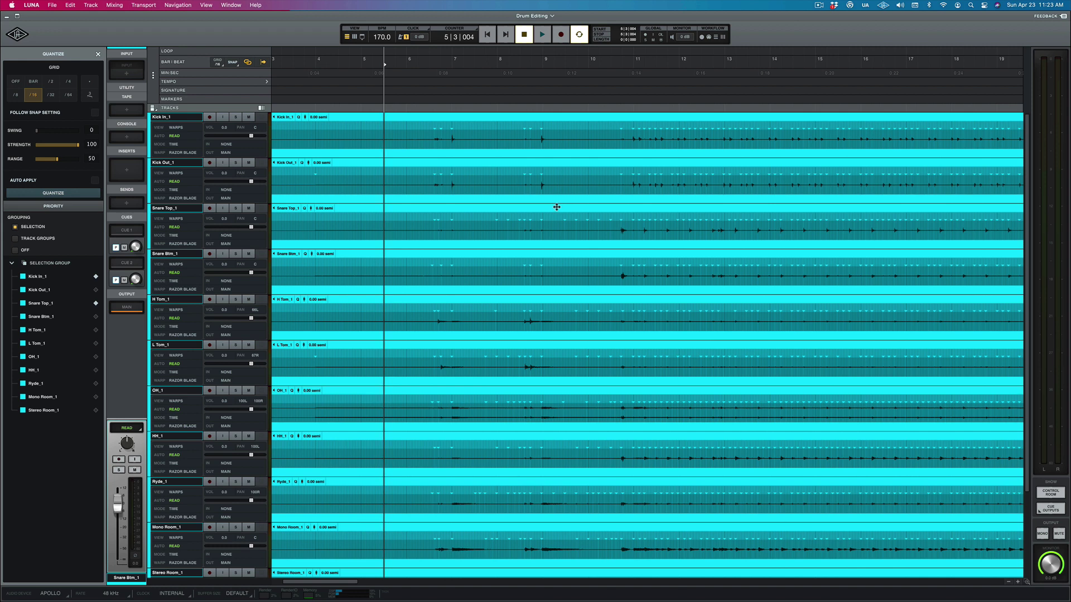
Step: Select the drum tracks from about 10|4|593 to just before bar 21 and quantize that range
scroll(556, 207, right, 5)
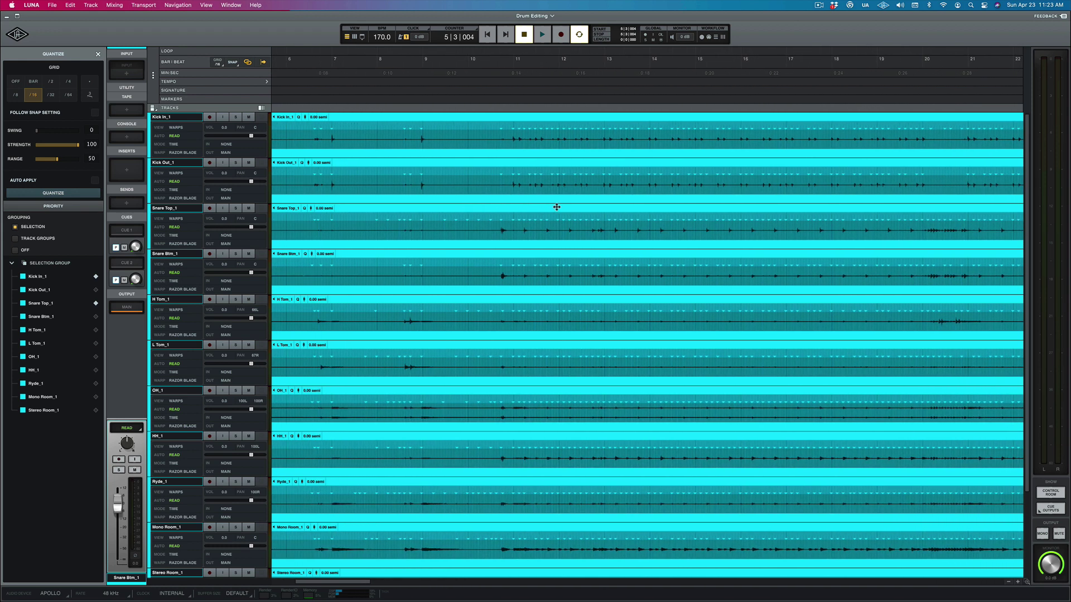
scroll(555, 207, right, 1)
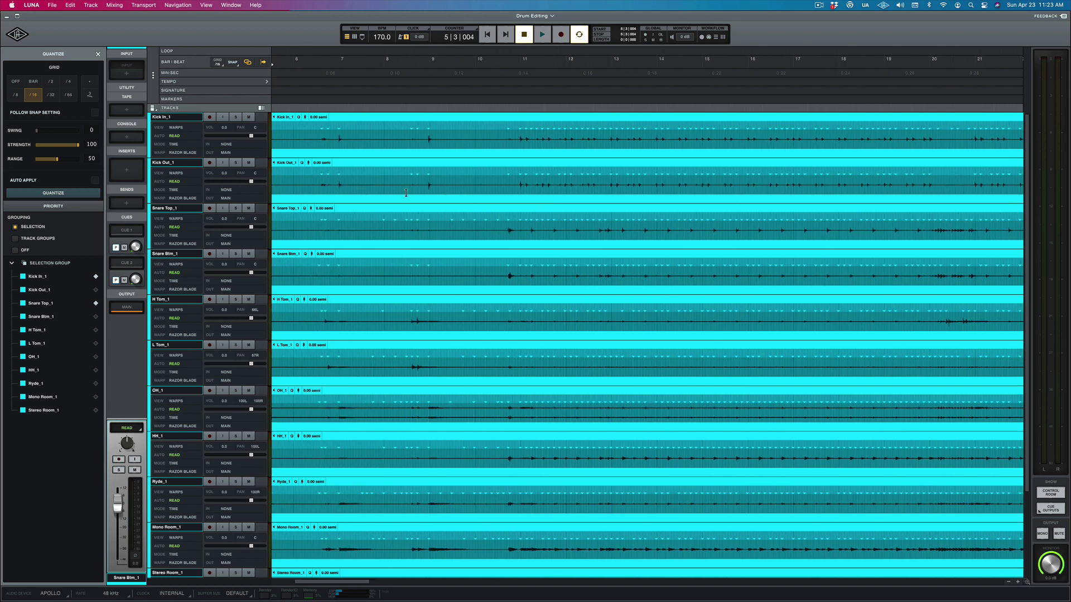
scroll(536, 184, left, 3)
scroll(536, 174, right, 1)
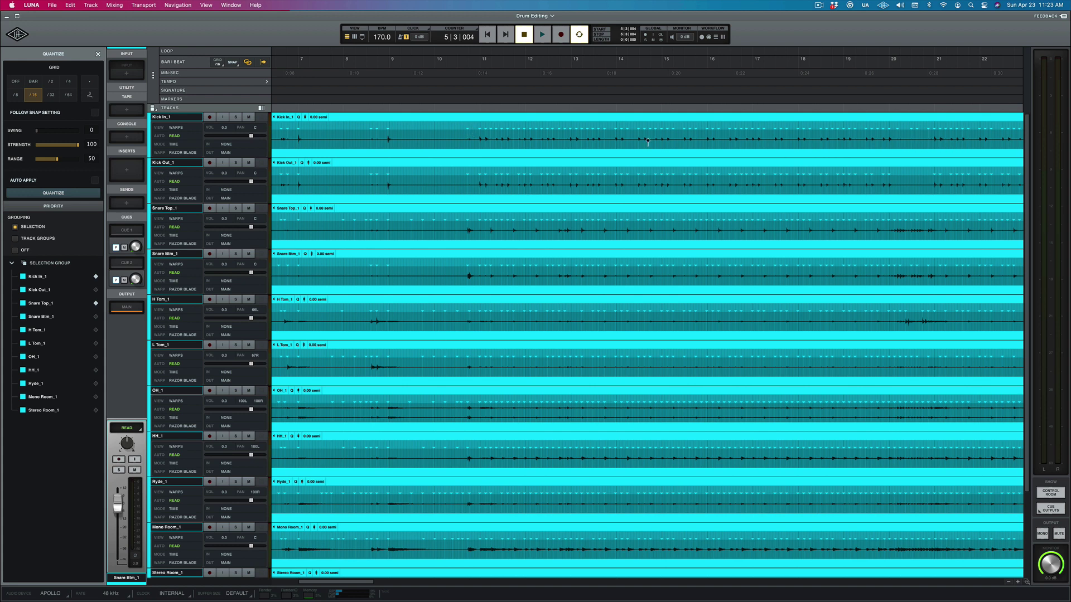
mouse_move(475, 132)
mouse_down()
mouse_move(571, 162)
mouse_move(930, 184)
mouse_up()
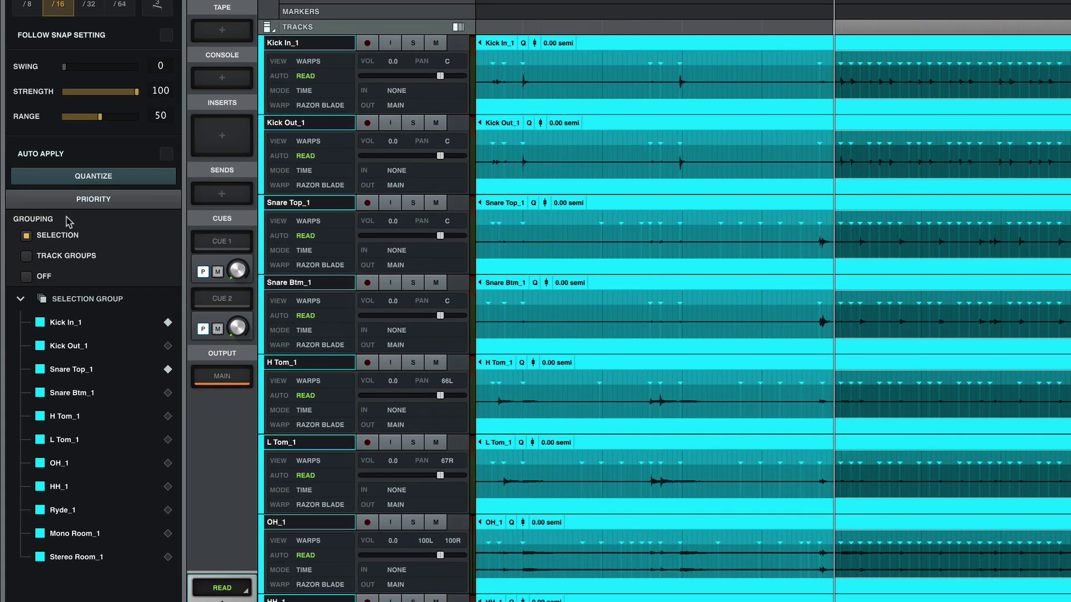
click(61, 179)
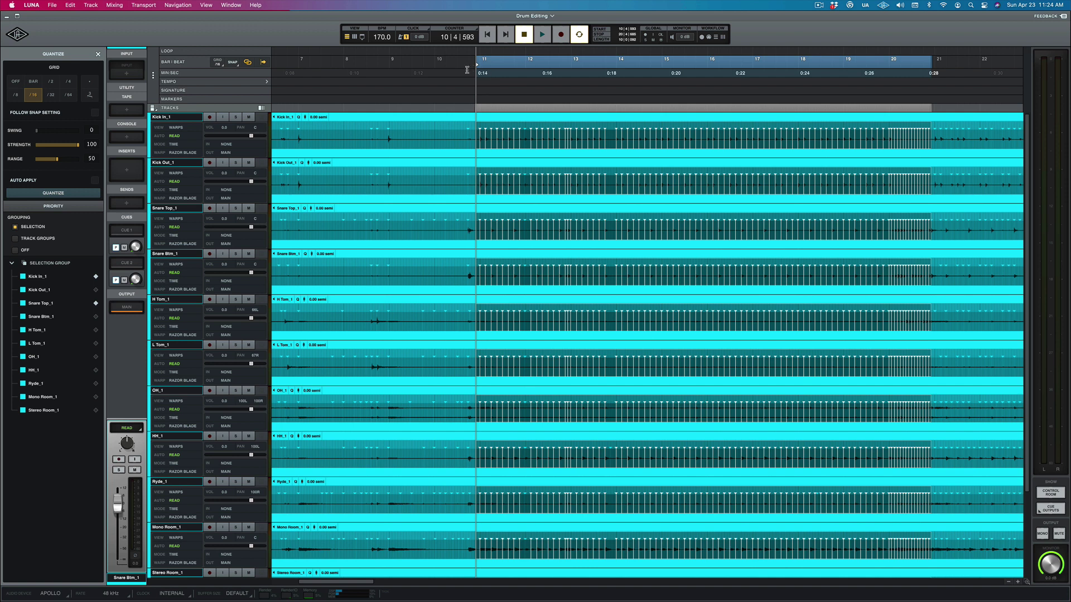
Step: Play back the quantized section twice from 10|3|704 to check its timing
click(466, 72)
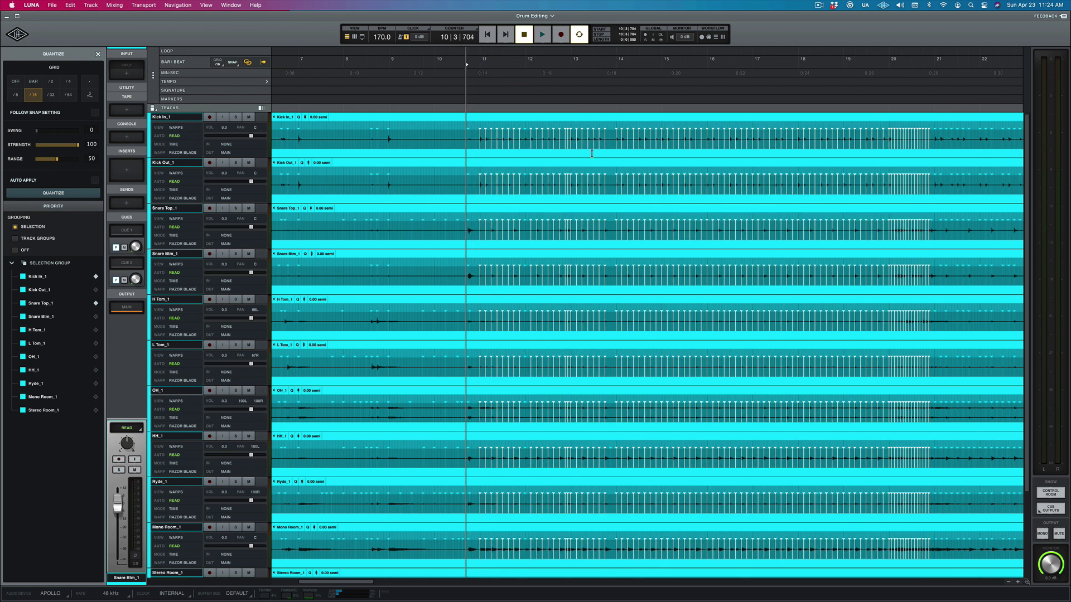
key(space)
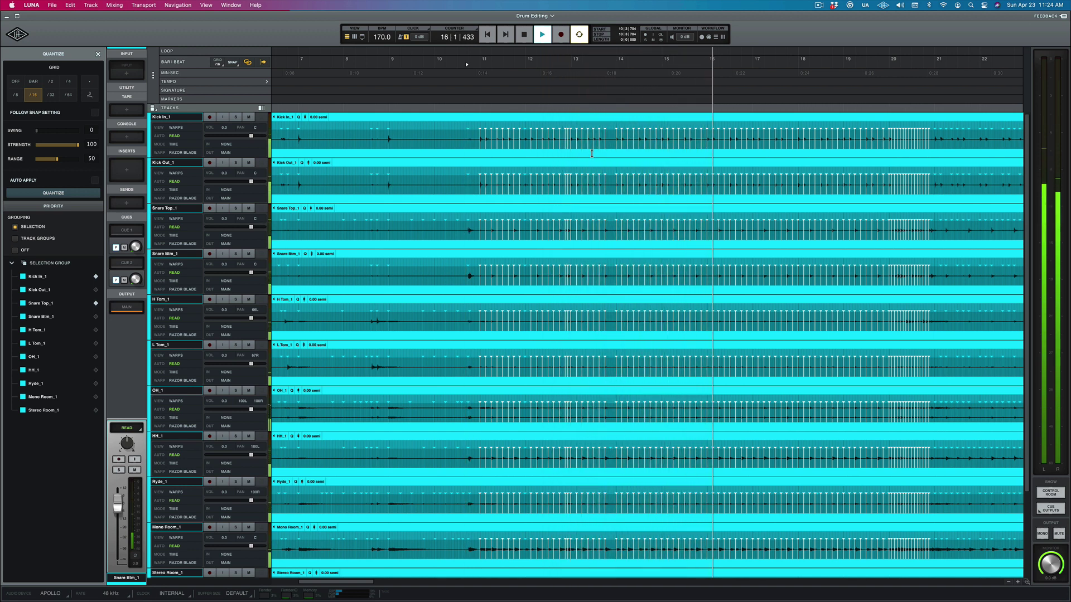
key(space)
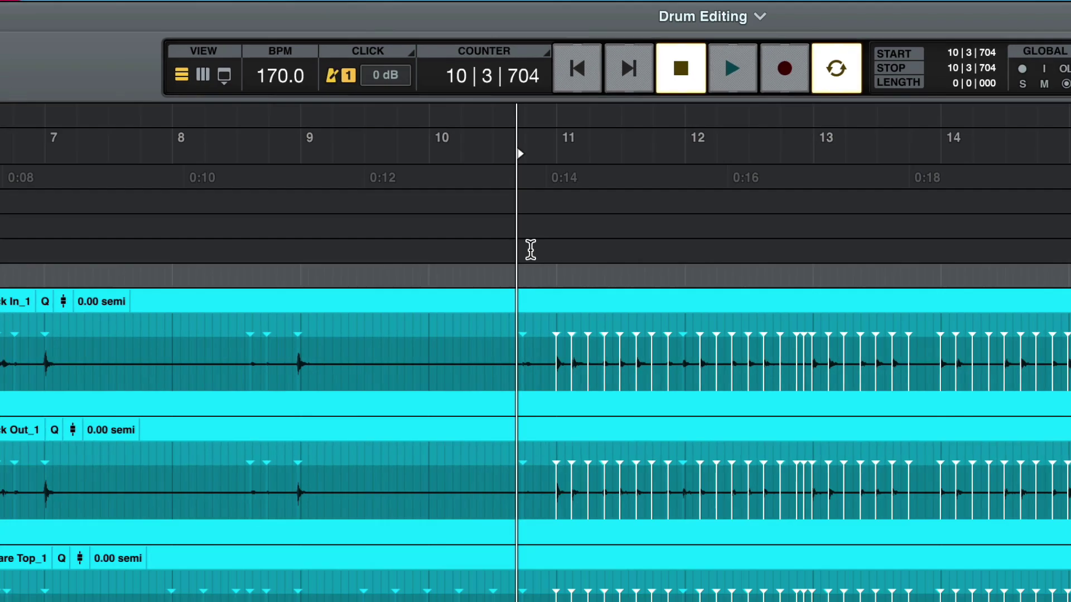
key(space)
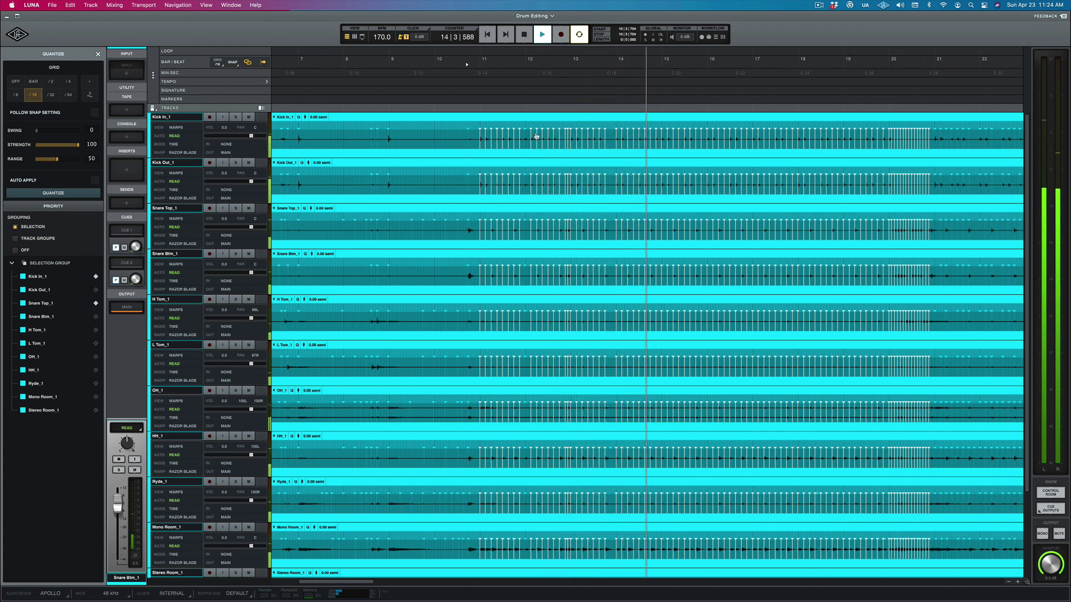
key(space)
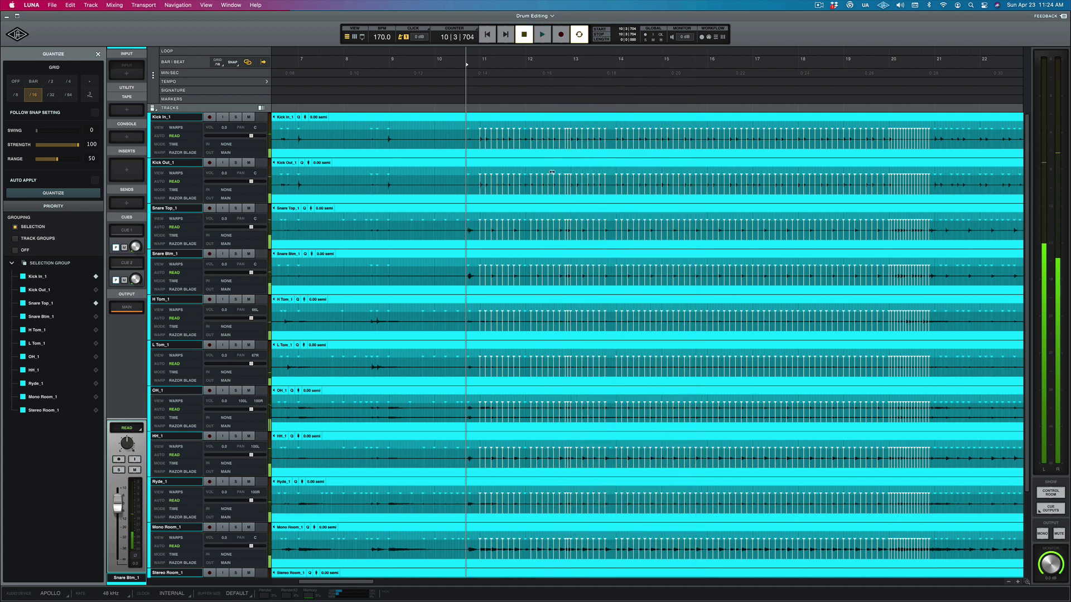
Step: Warp the missed kick hit near bar 12 onto the grid at 12|1|009 across all the grouped drum tracks
scroll(554, 172, left, 5)
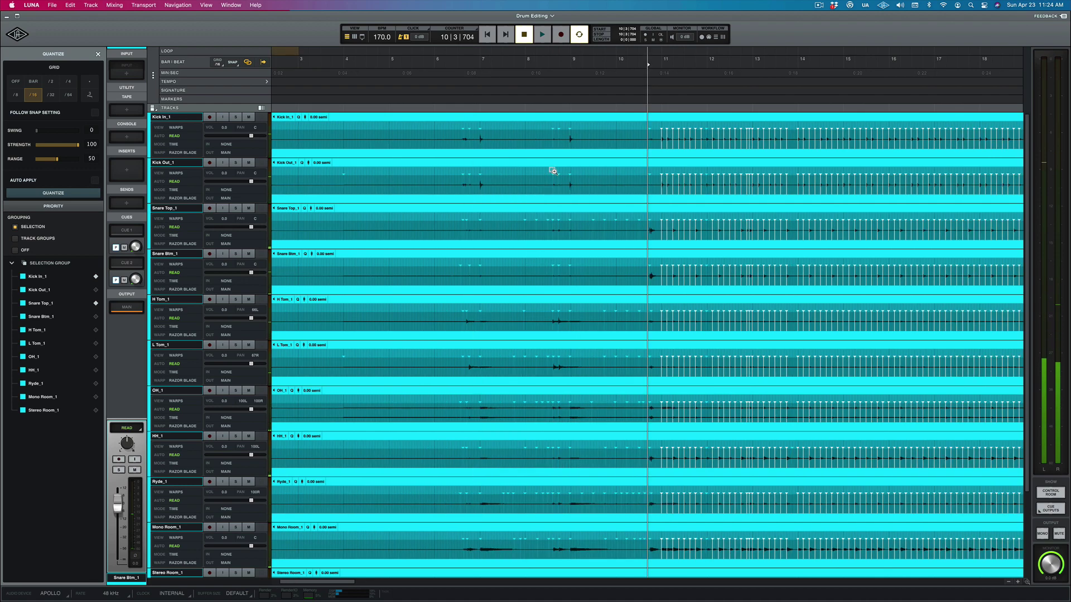
click(705, 62)
scroll(798, 123, up, 5)
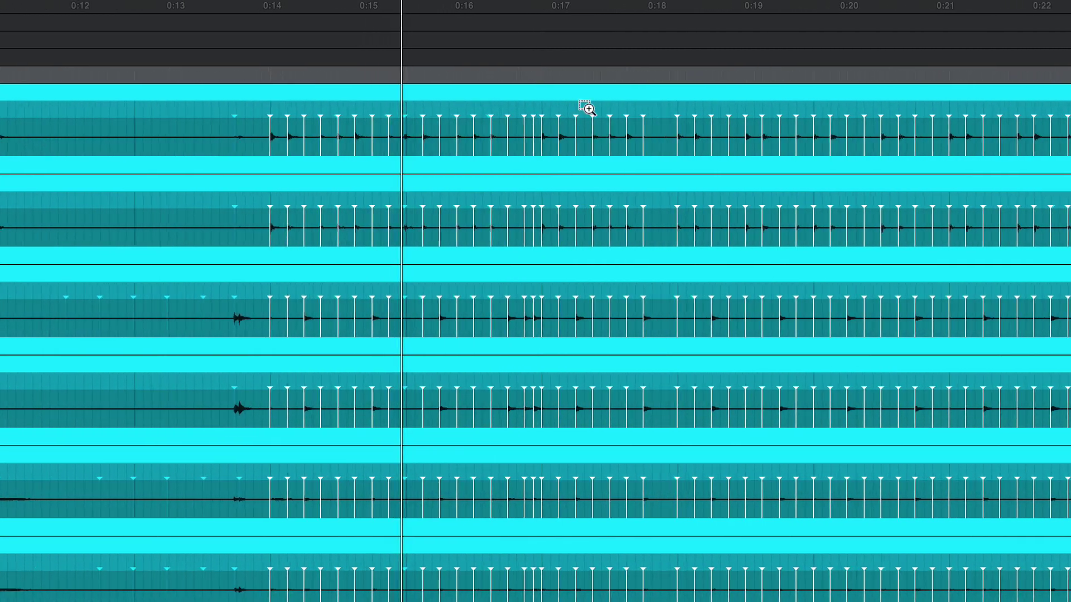
scroll(587, 108, up, 2)
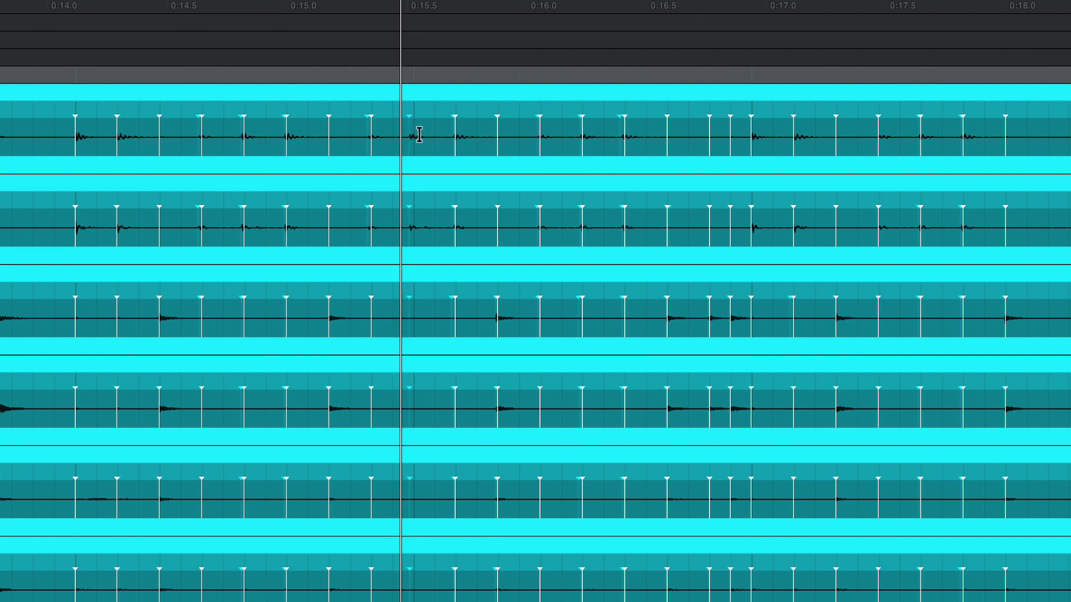
drag(405, 115, 412, 115)
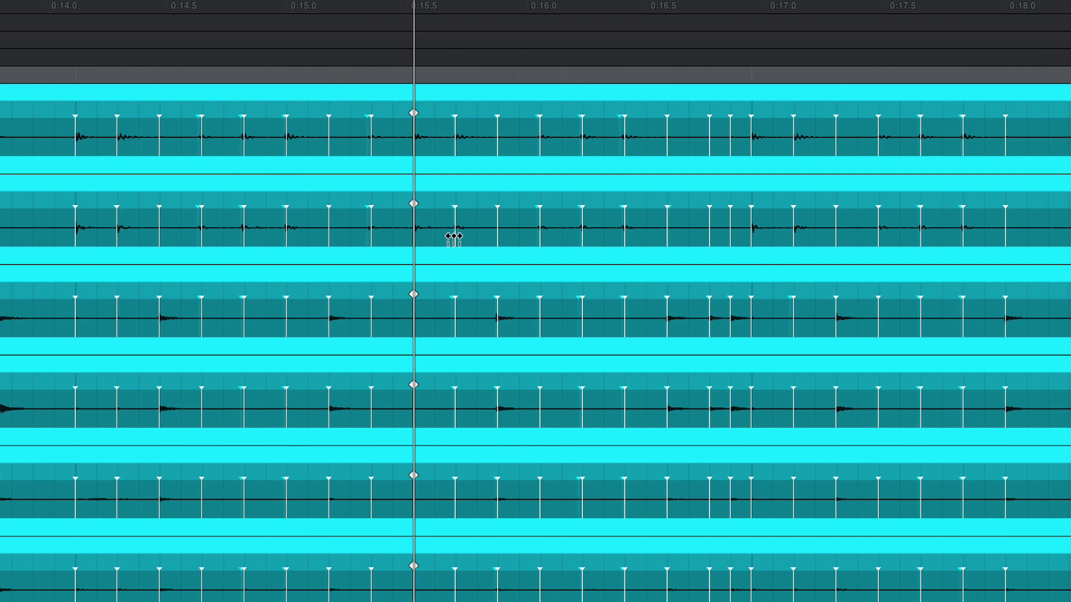
scroll(452, 238, right, 3)
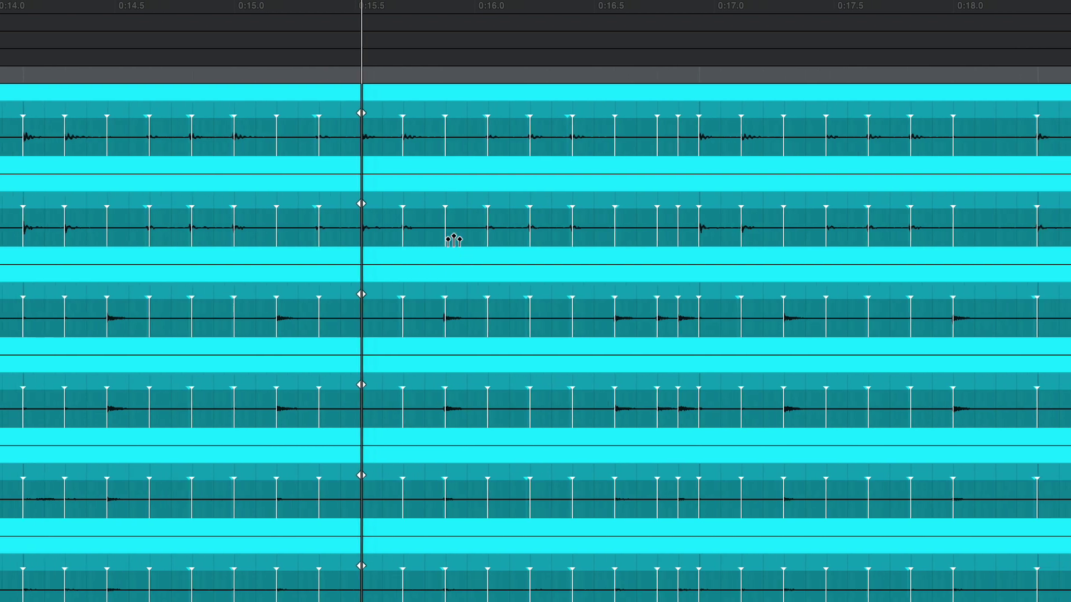
ctrl+alt+click(420, 170)
ctrl+alt+click(421, 170)
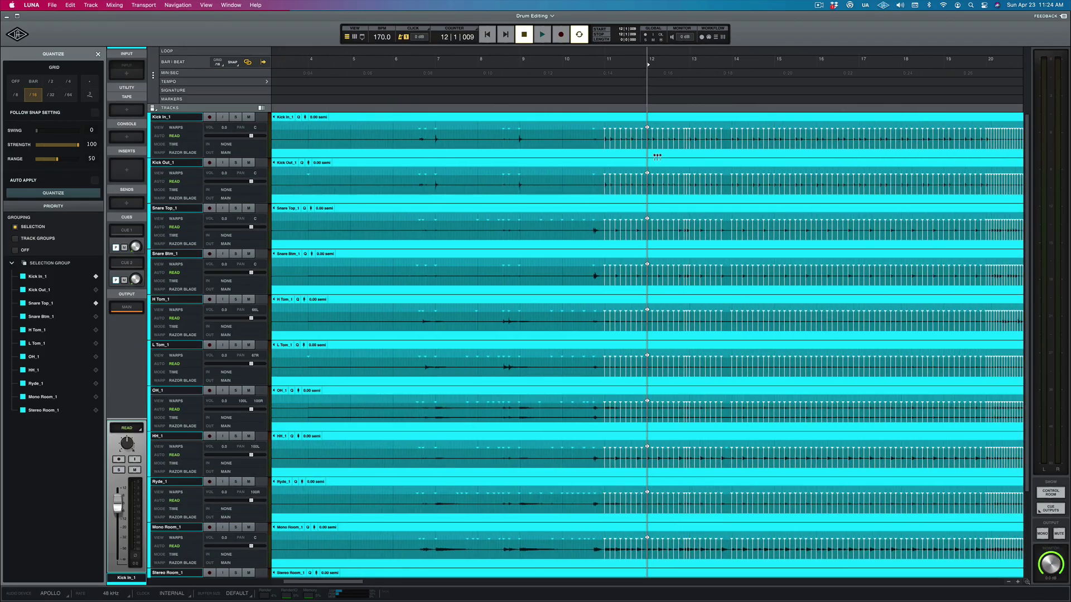
Step: Play back the drums from 12|1|009 to check the corrected kick hit
ctrl+alt+click(658, 158)
key(space)
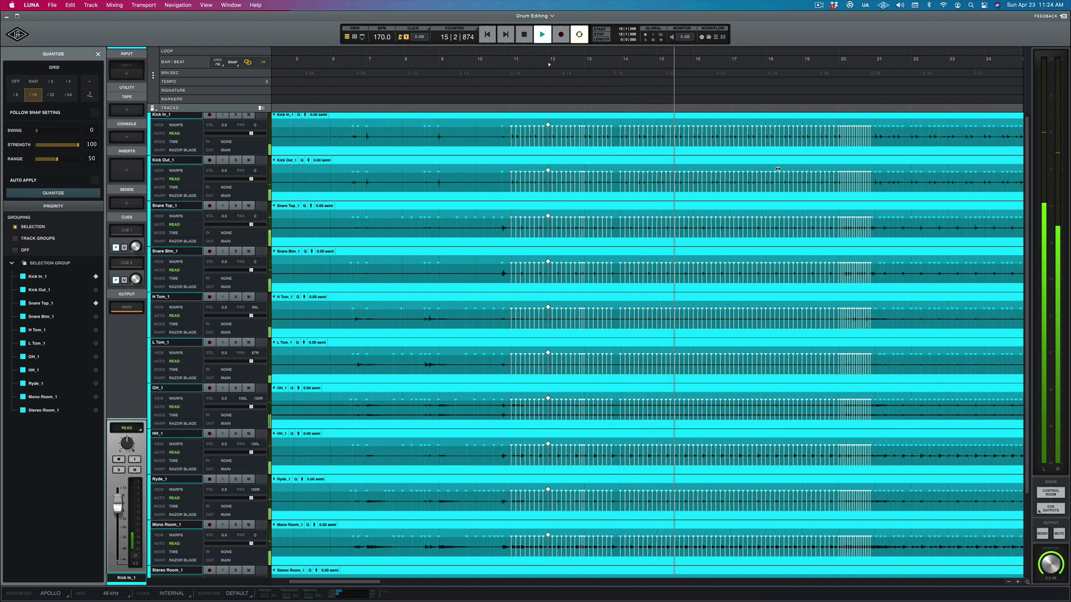
key(space)
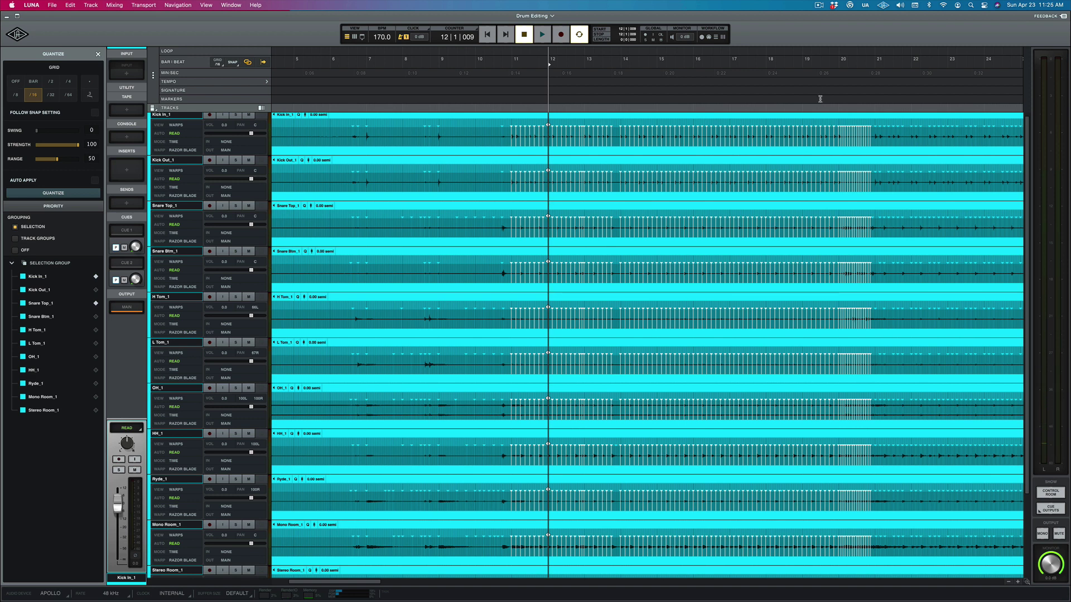
Step: Select the drum tracks from 20|4|894 to about bar 29 and quantize that range
scroll(821, 80, right, 6)
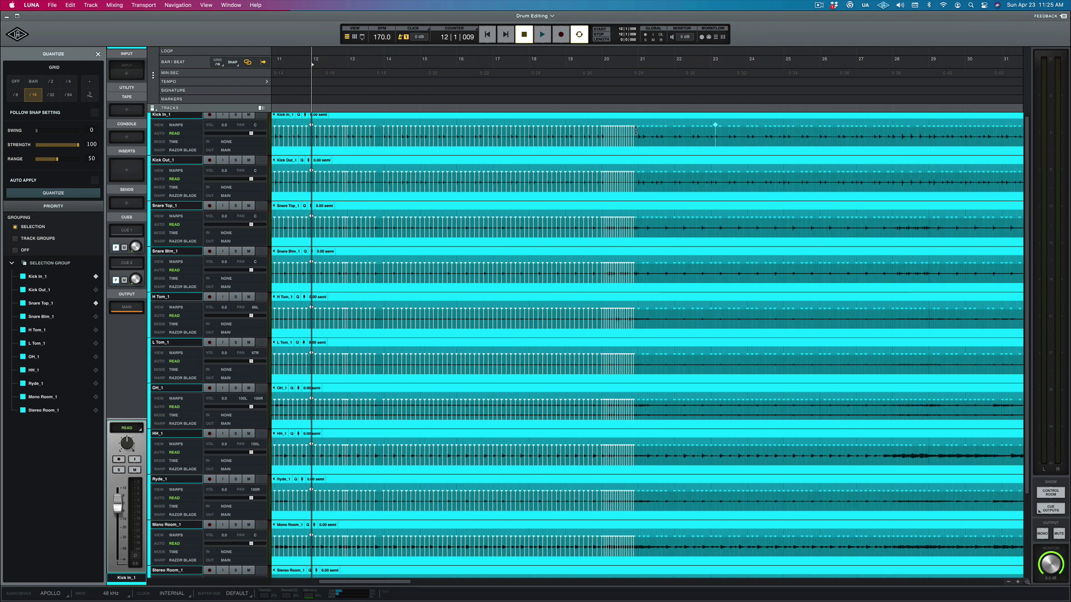
drag(637, 129, 929, 173)
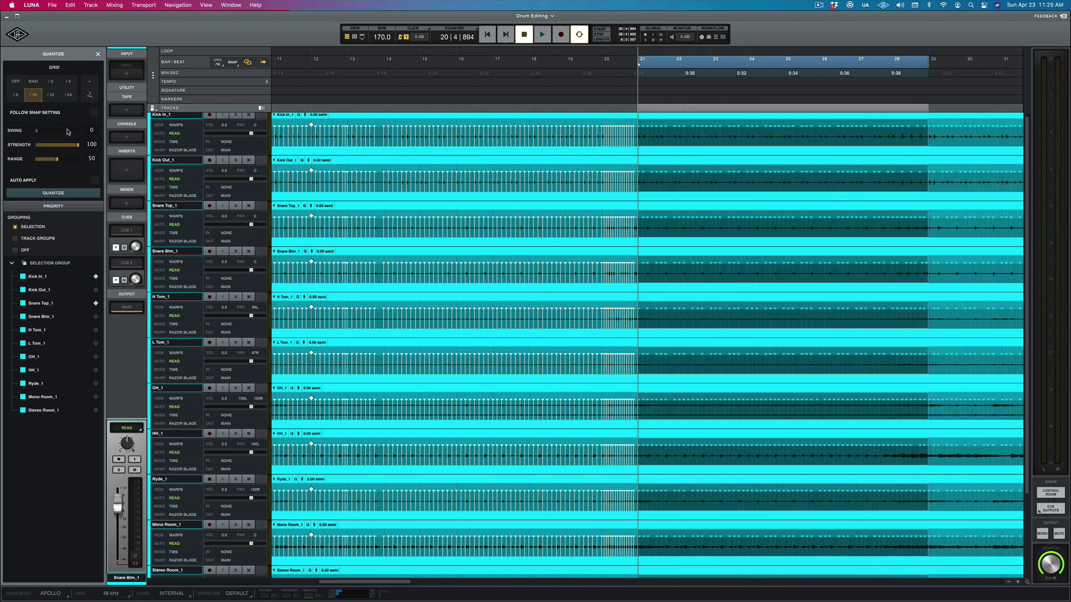
click(69, 196)
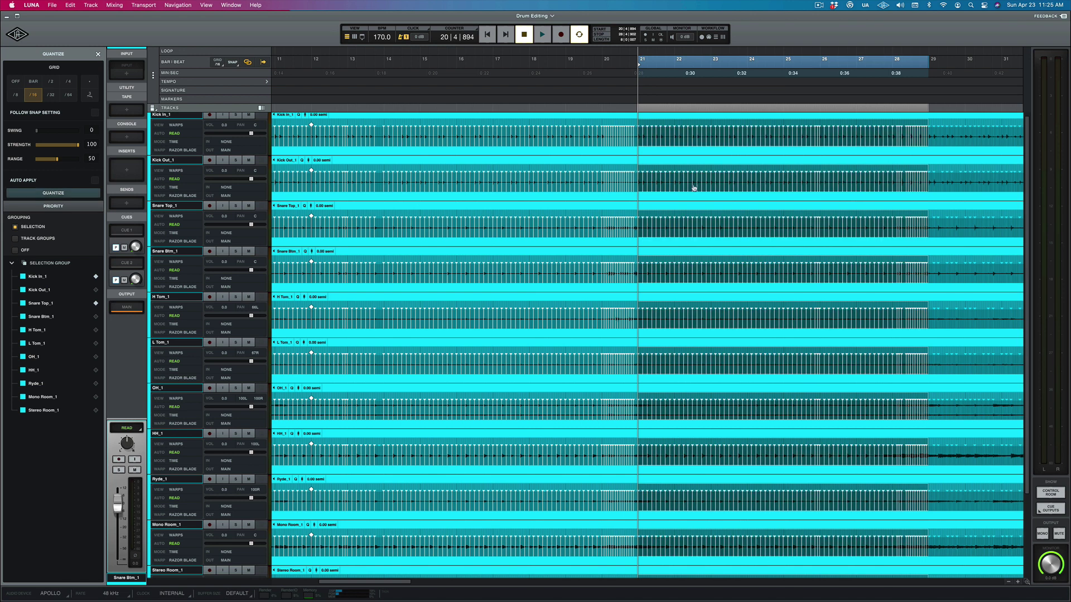
Step: Play back the newly quantized section from 20|4|054 to check its timing
click(630, 65)
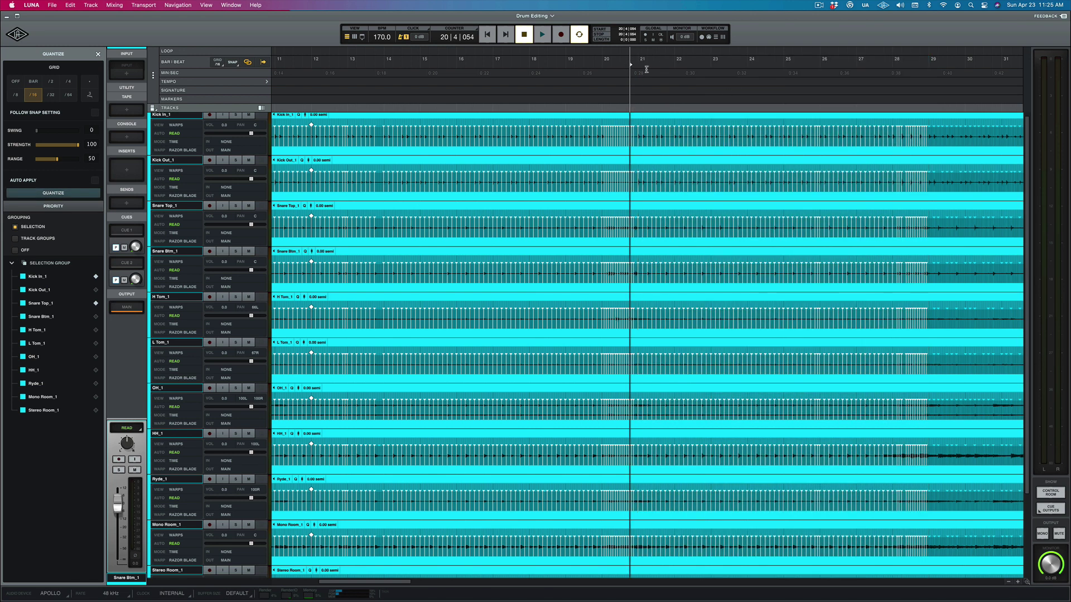
key(space)
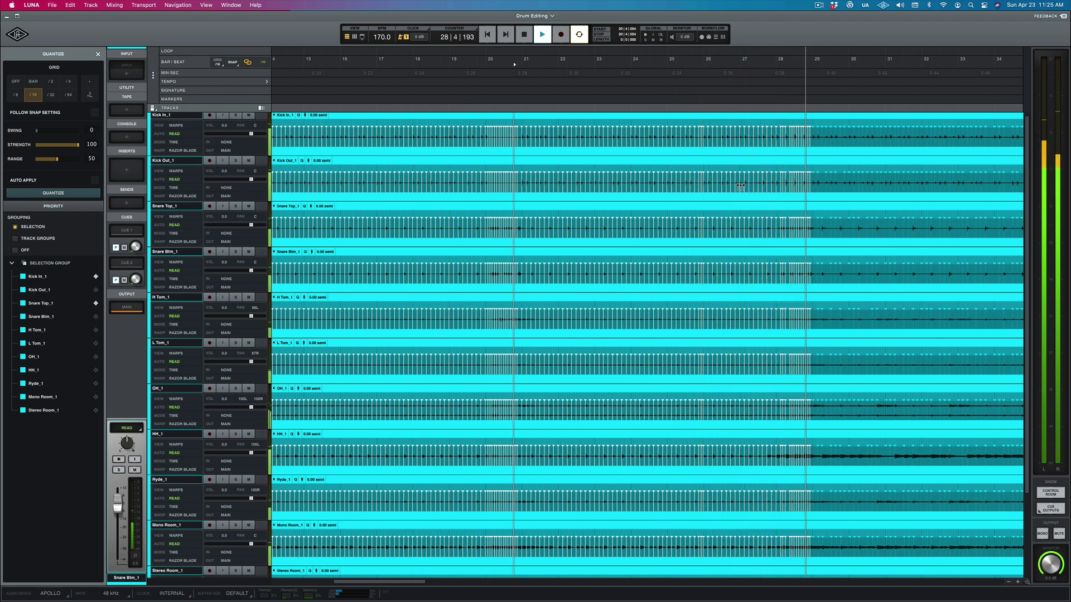
key(space)
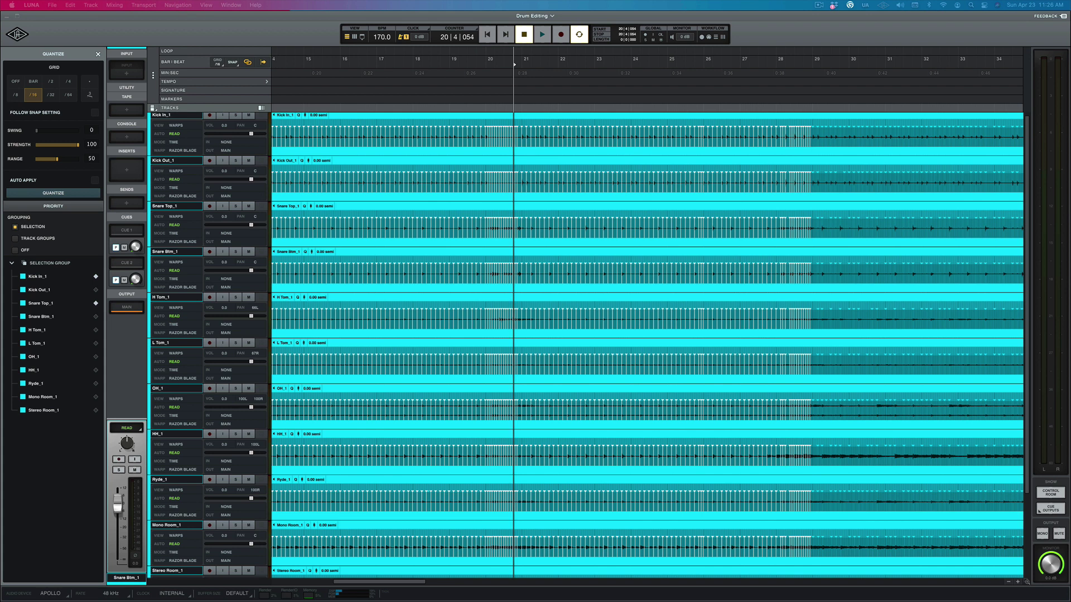
Step: Play back the fill around bar 116 twice, starting from 115|4|070, to check its quantized timing
scroll(608, 429, right, 5)
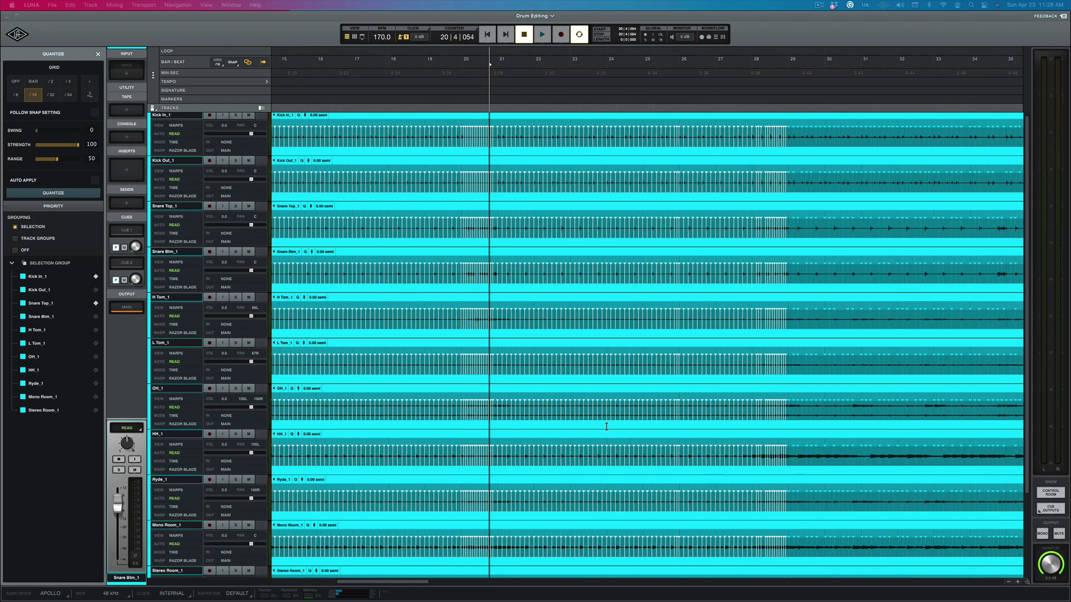
scroll(606, 426, right, 4)
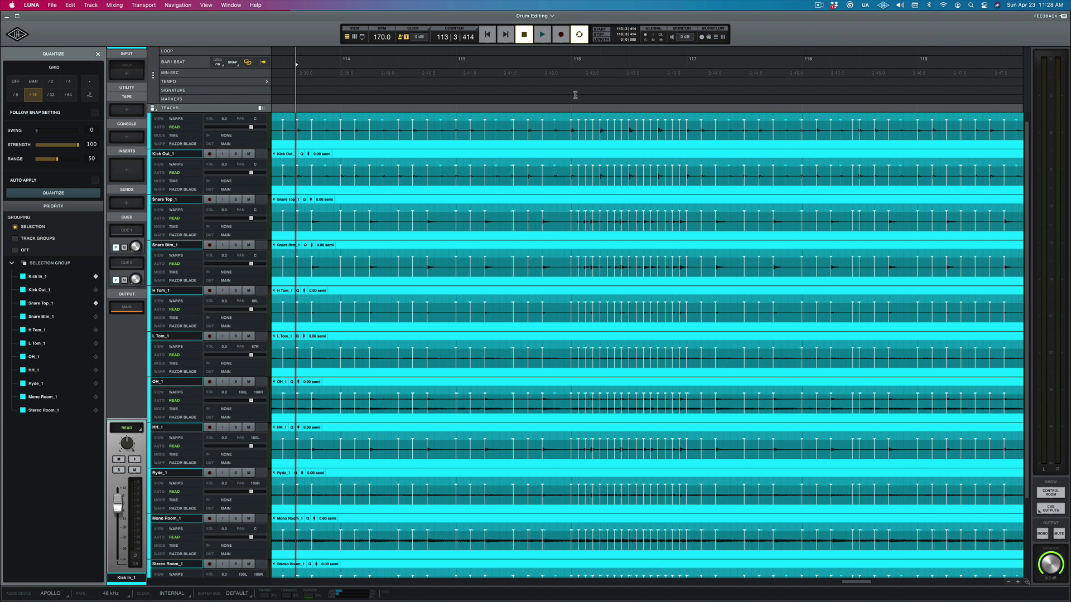
click(536, 62)
click(545, 62)
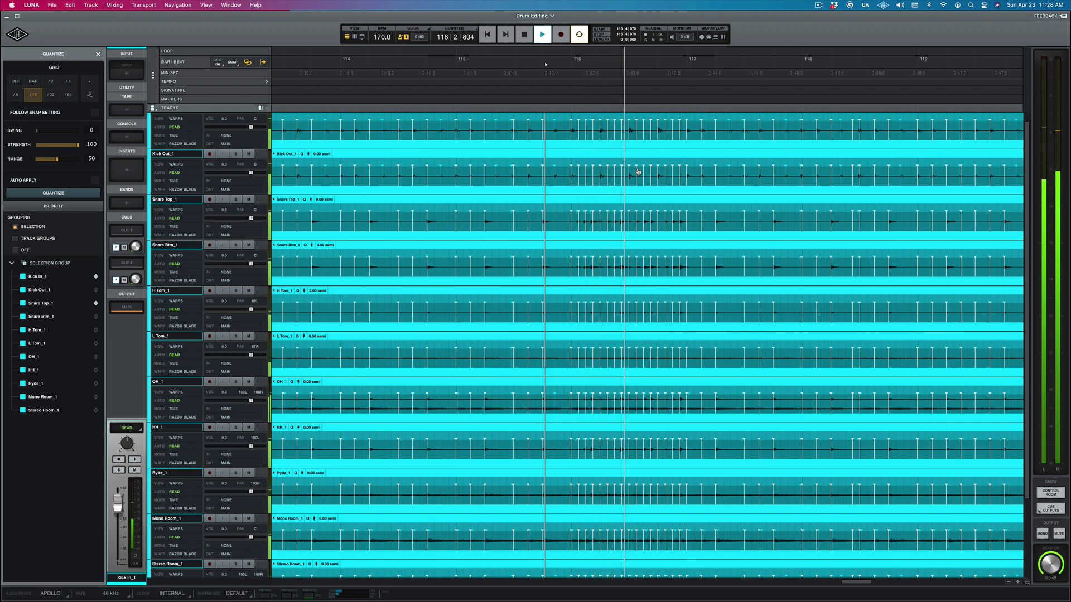
key(space)
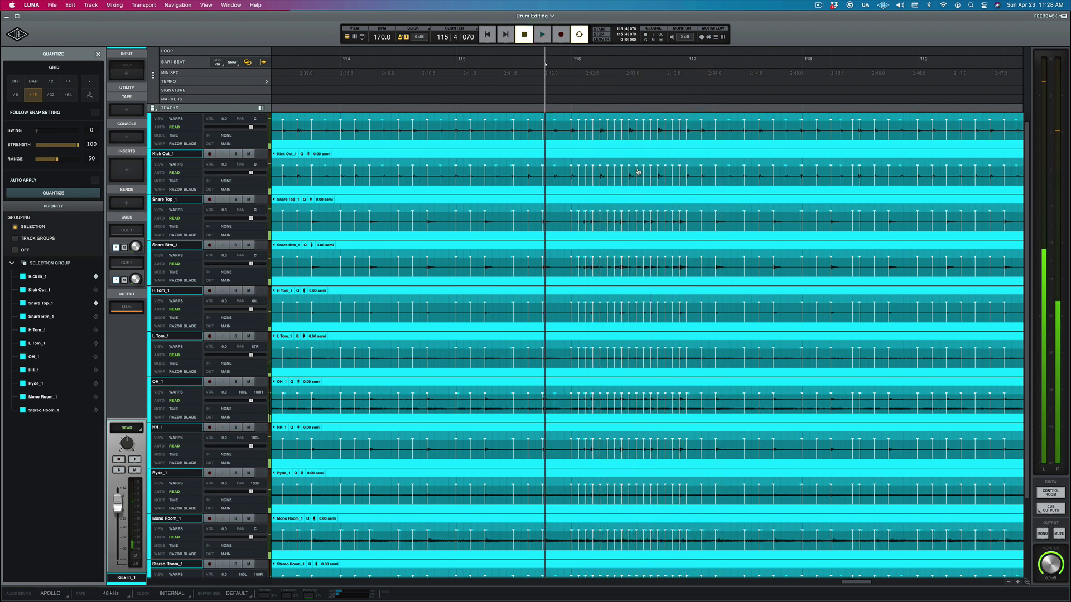
key(space)
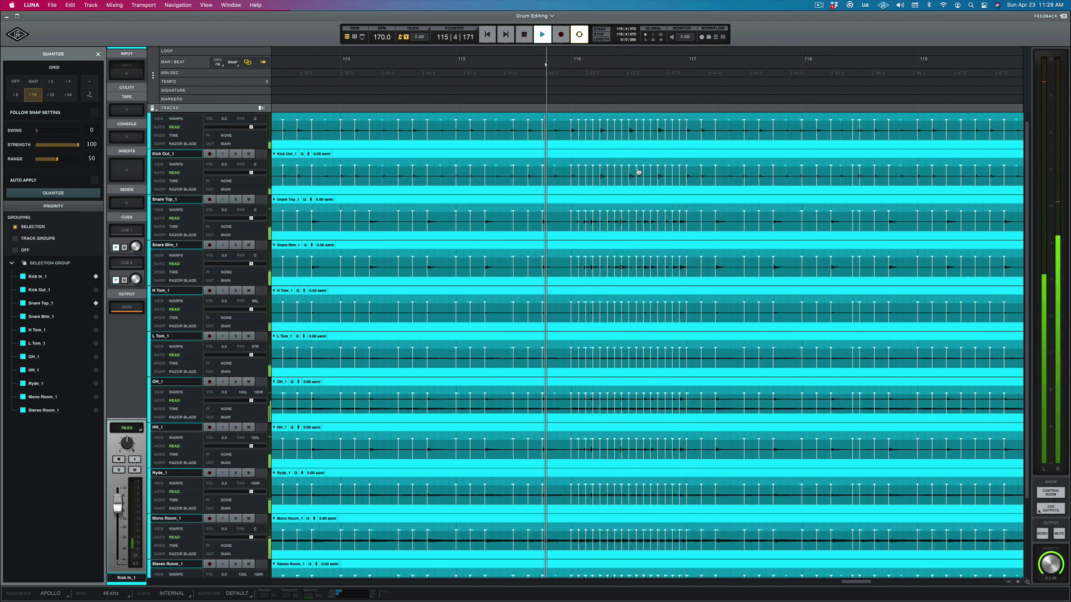
key(space)
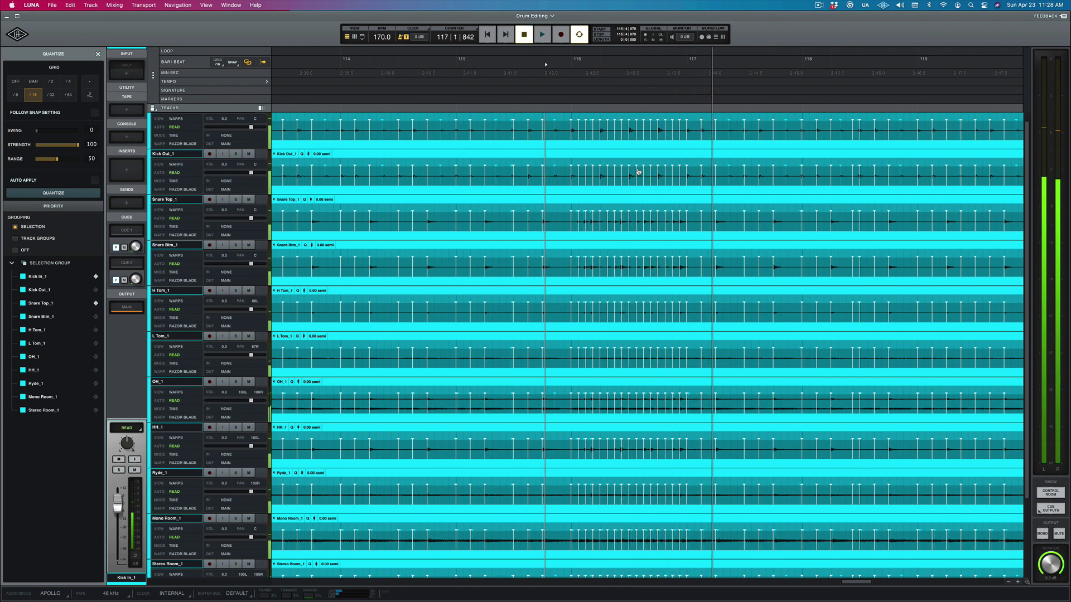
Step: Select the fill in bar 116 from 116|1|126 across the drum tracks and remove its closely spaced warp markers
click(575, 123)
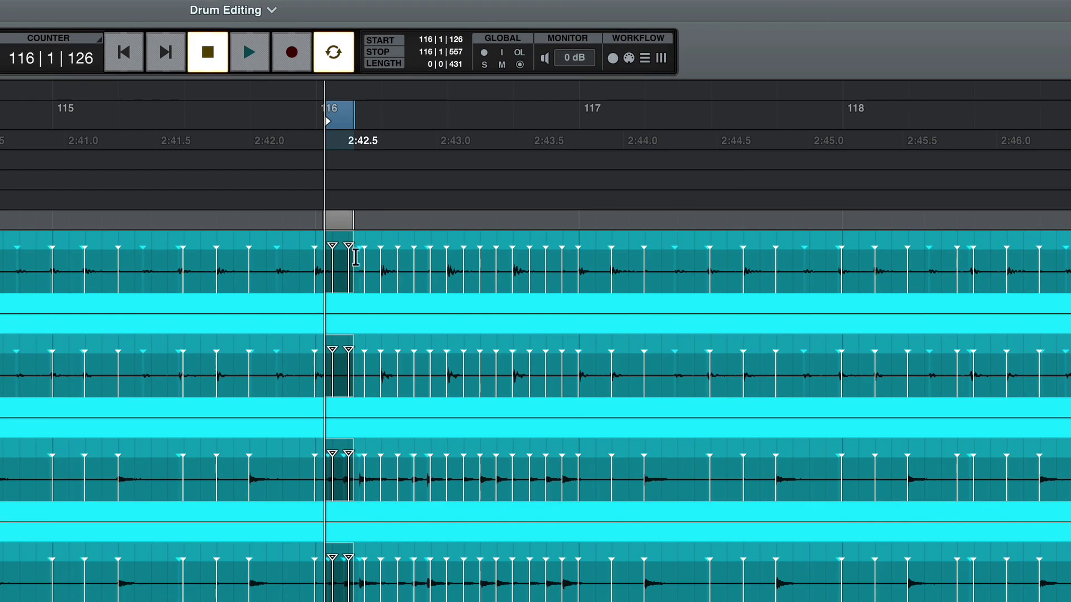
drag(346, 247, 568, 259)
key(Left)
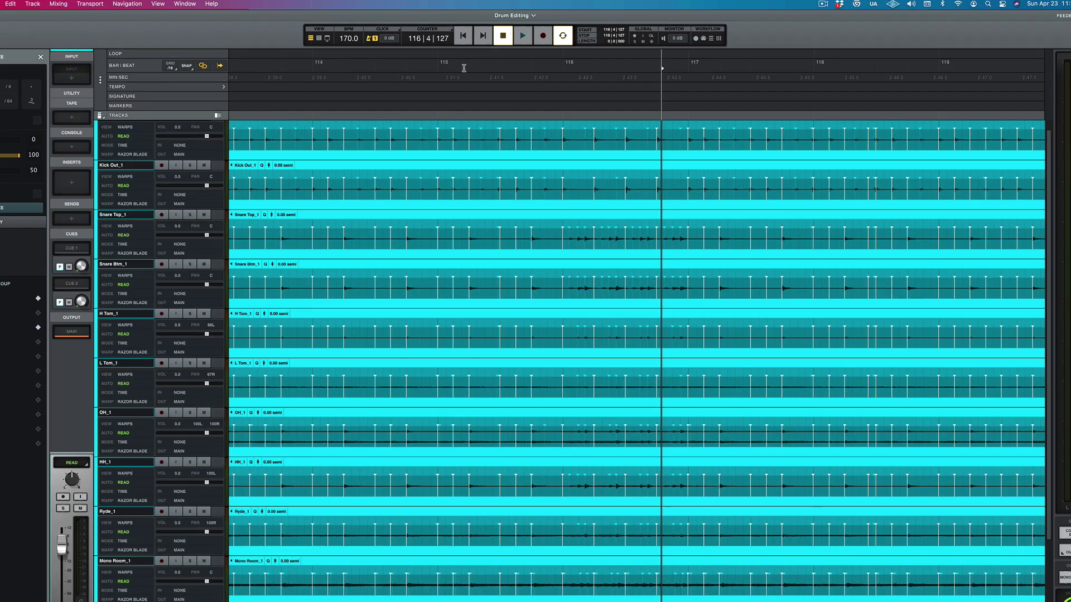
Step: Play back the edited bar 116 fill, starting from within bar 115
click(144, 119)
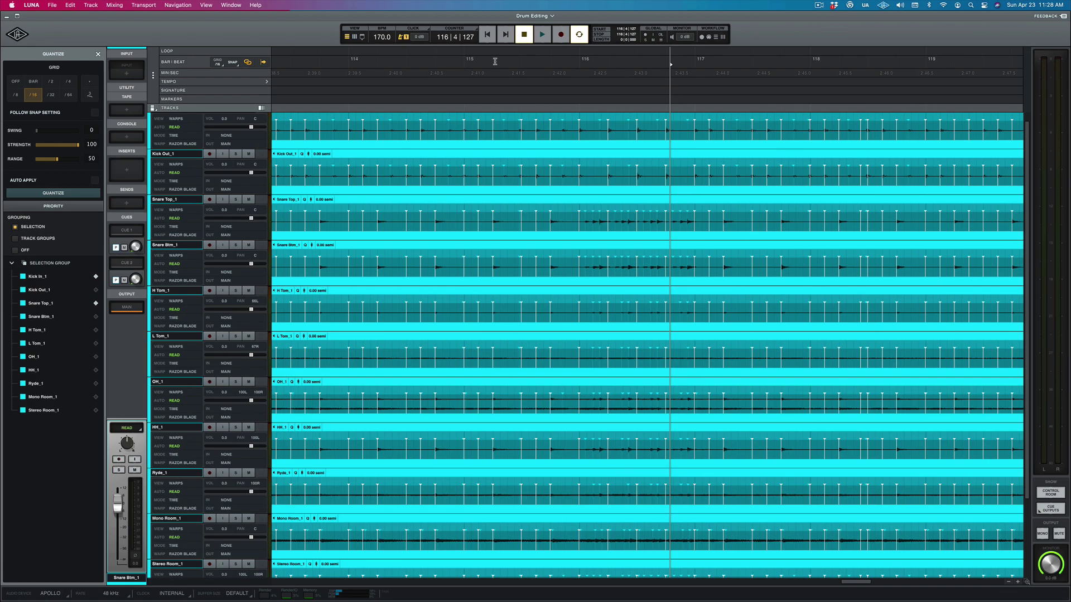
key(space)
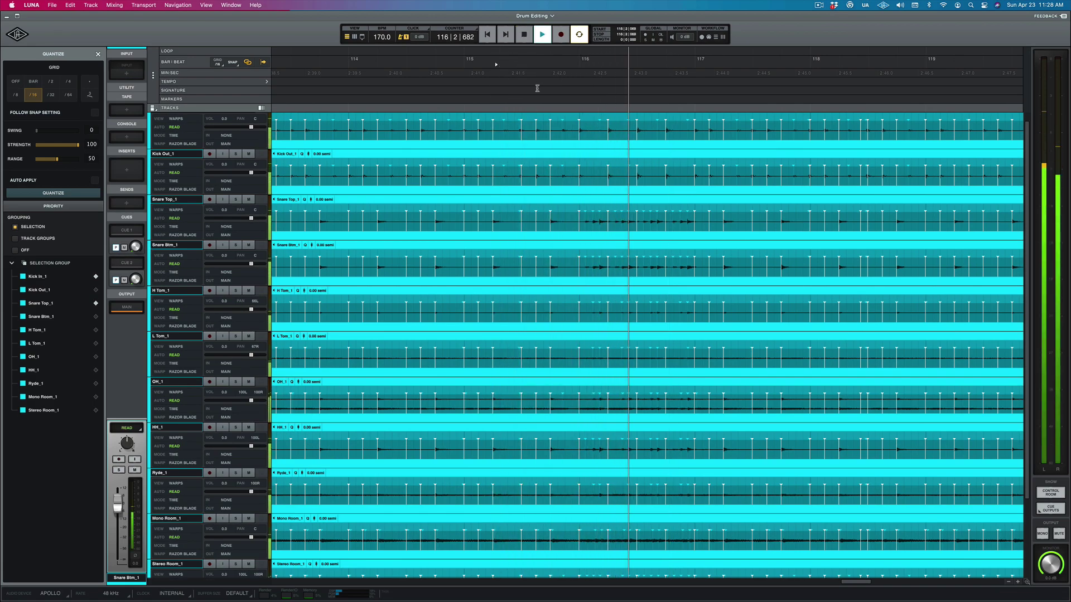
key(space)
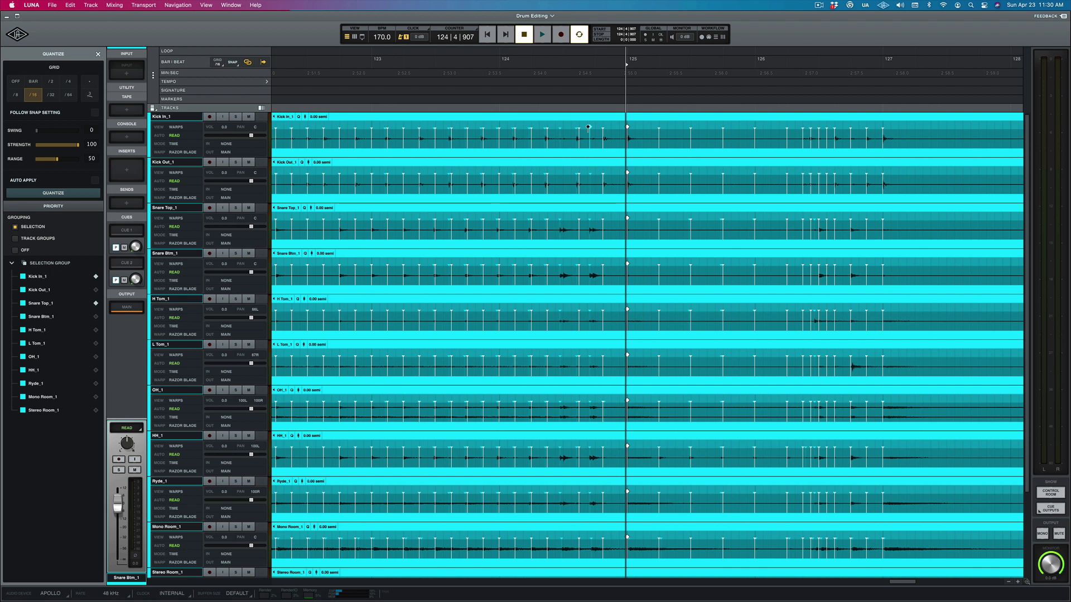
Step: Play back the sustained section around bar 125, starting from 124|4|669
click(618, 64)
key(space)
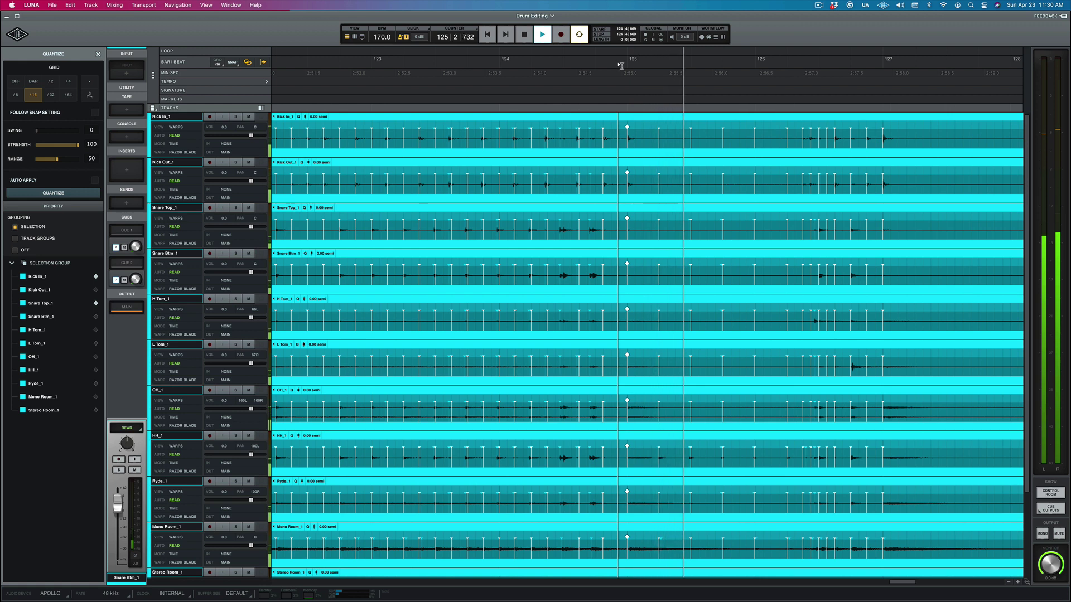
key(space)
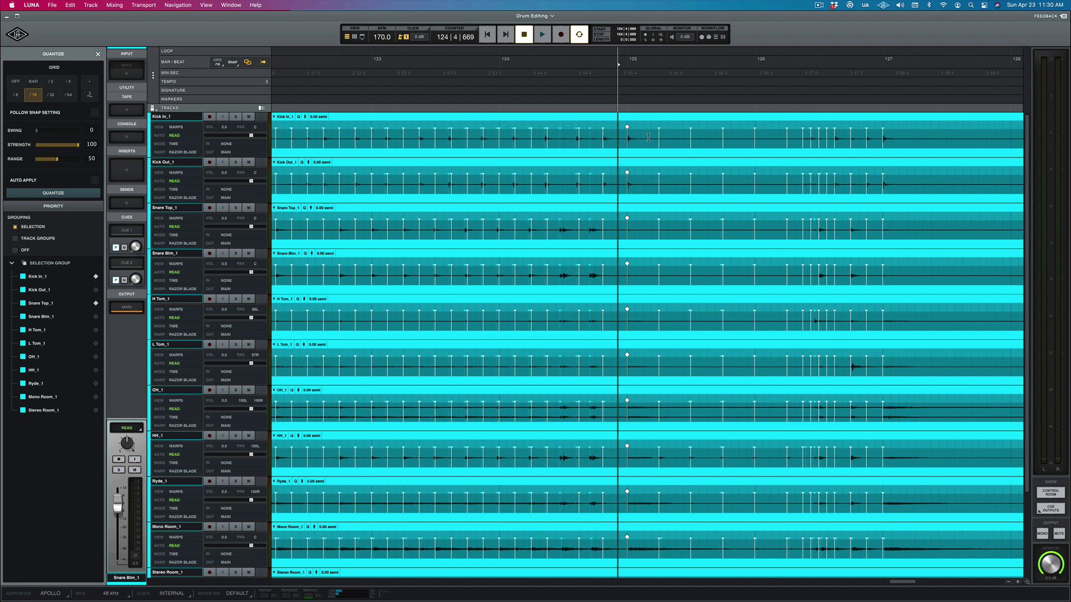
Step: Select the drum tracks from 125|1|576 to just past bar 126 and delete the warp markers in that range
drag(647, 138, 710, 138)
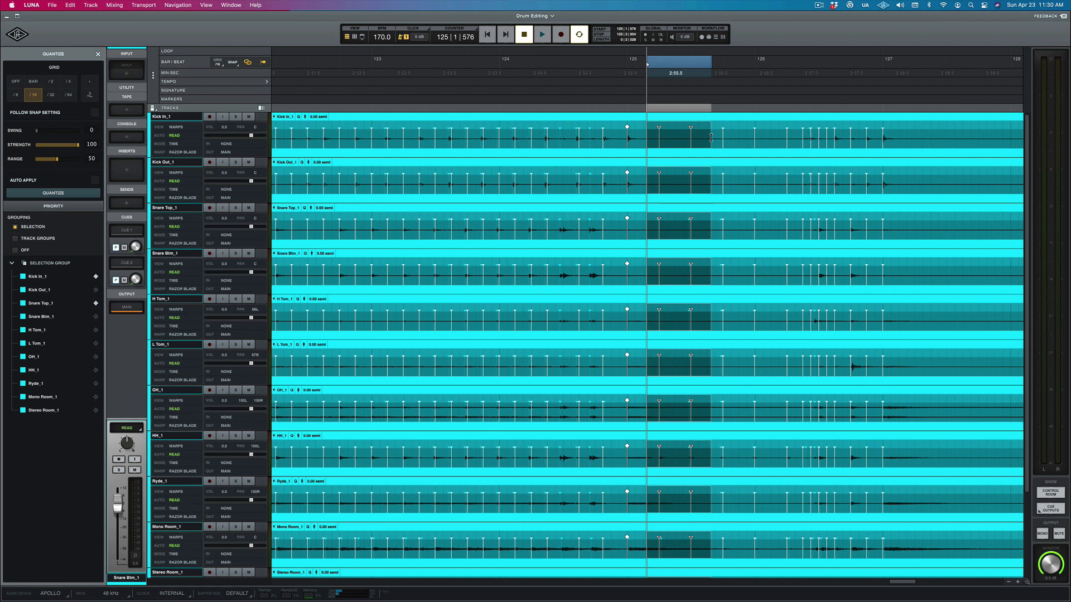
drag(711, 137, 766, 139)
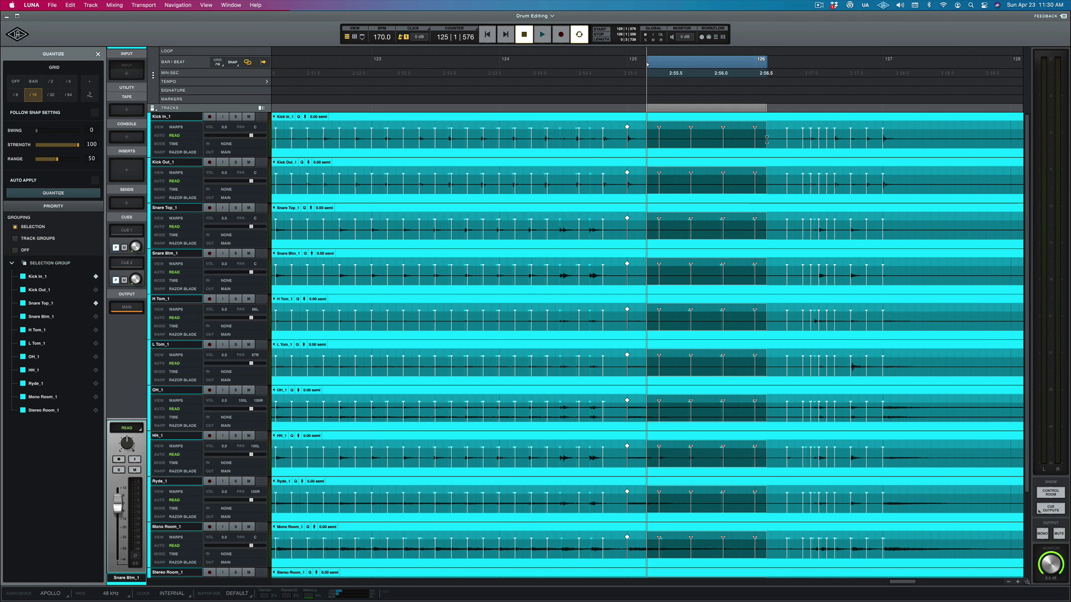
drag(766, 139, 793, 141)
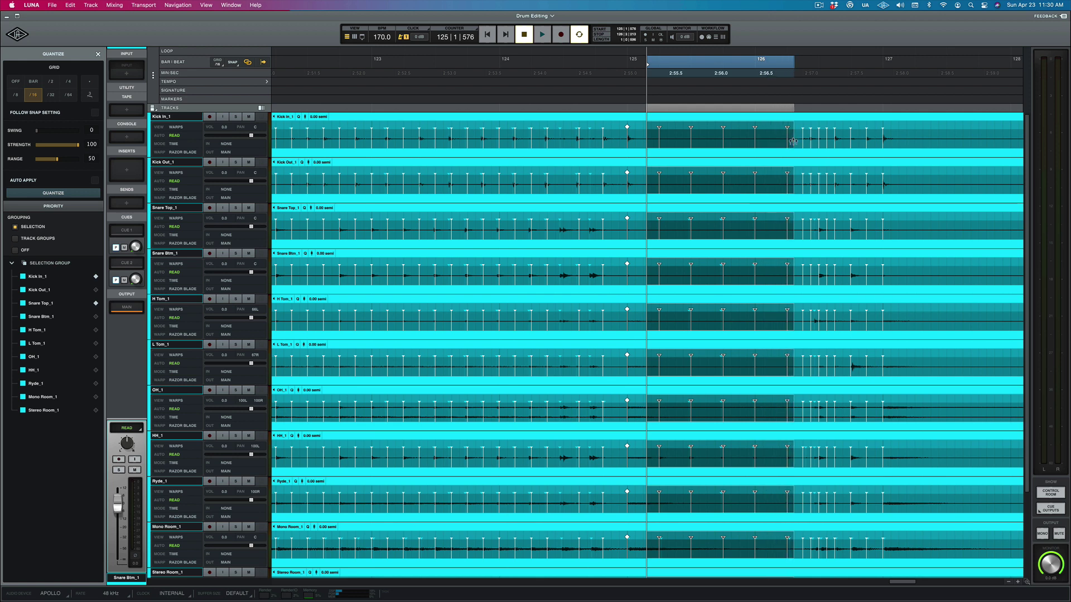
key(Delete)
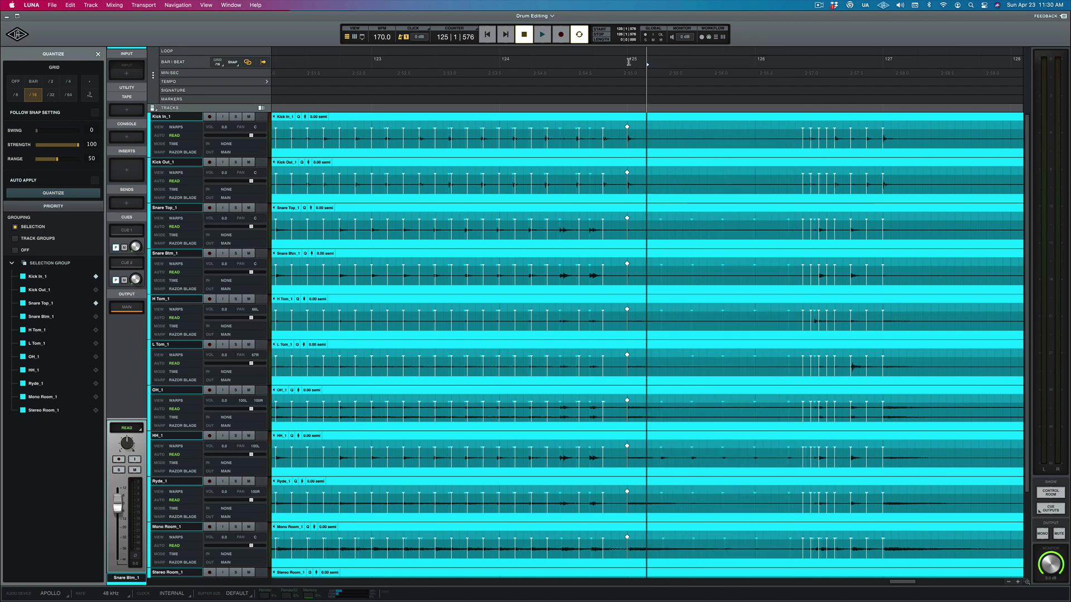
Step: Play back from just before bar 125 to check the section with its warp markers removed
click(611, 62)
key(space)
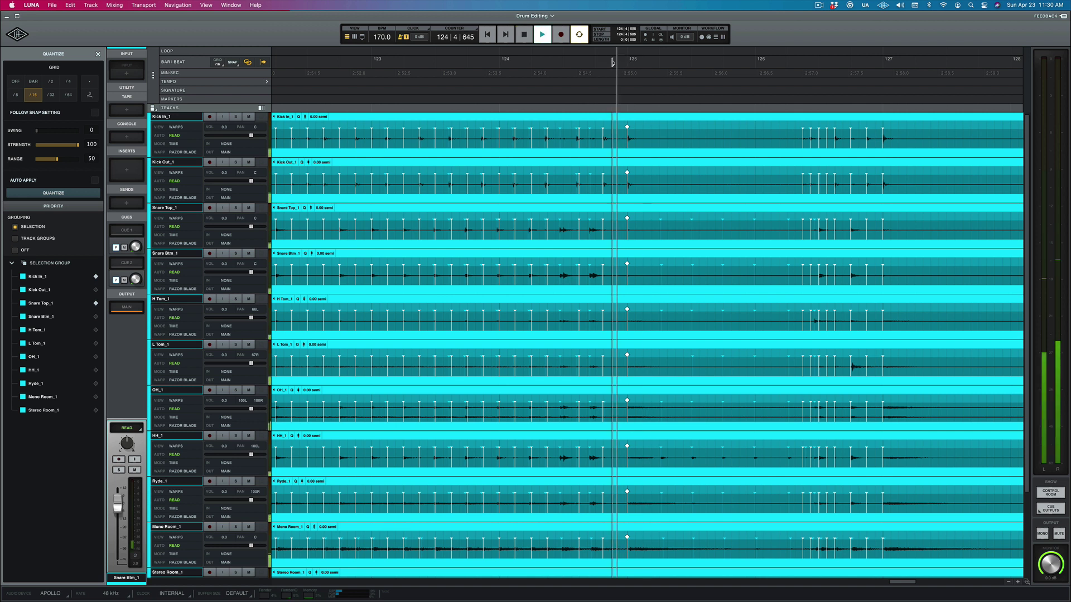